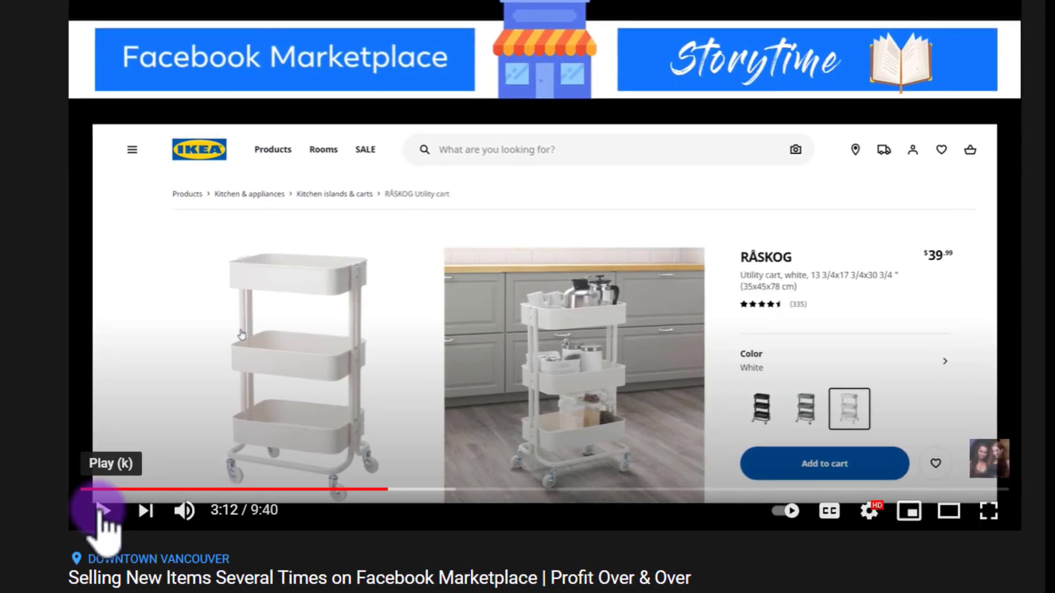
# Step: Play the Facebook Marketplace Storytime video to examine the banner running above the footage
pyautogui.click(102, 511)
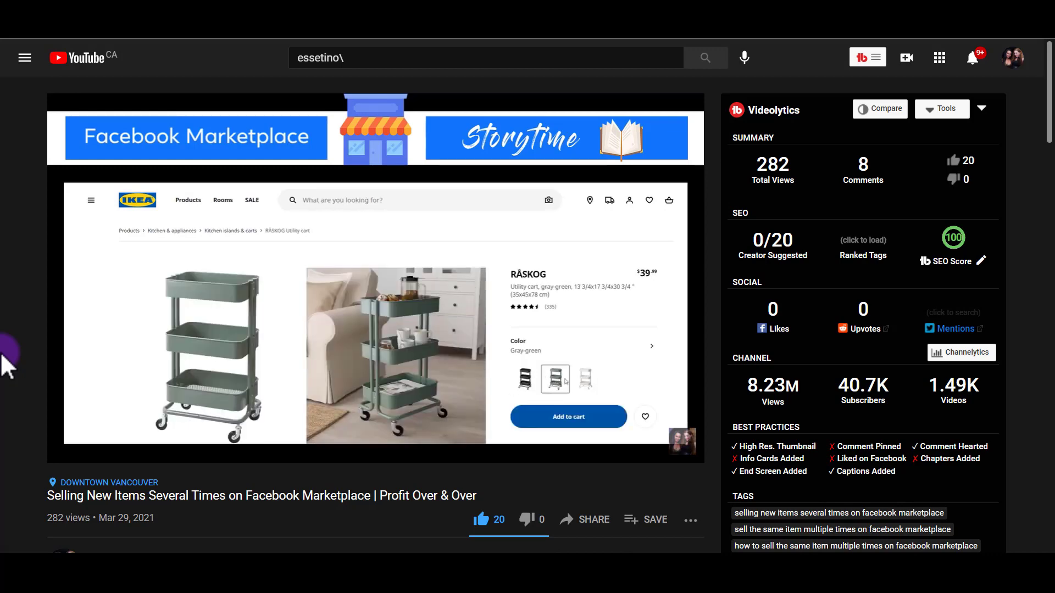
pyautogui.click(71, 450)
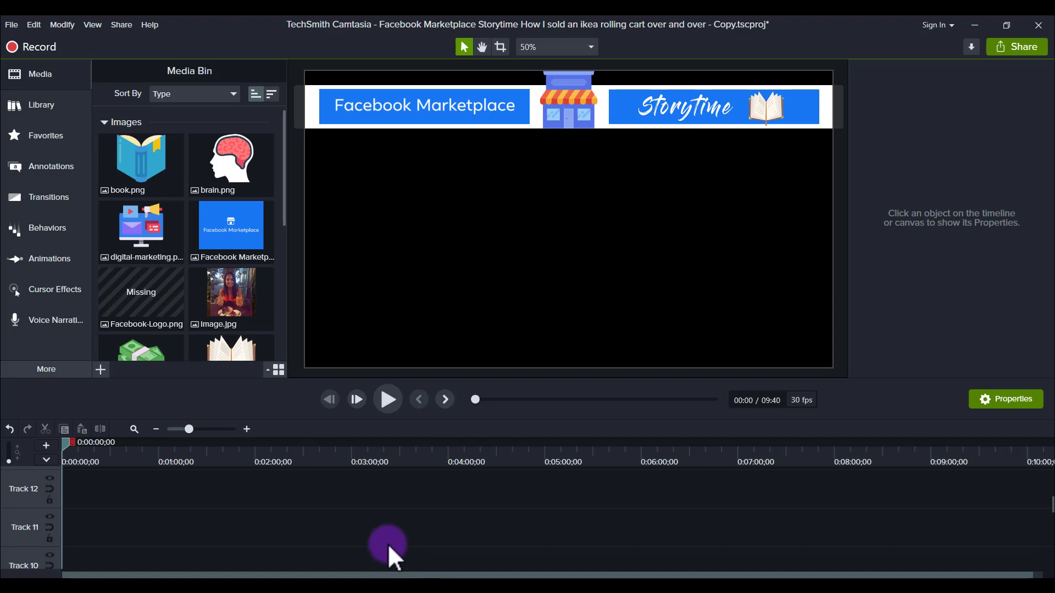
# Step: Duplicate the white banner rectangle from Track 3 and place the copy on Track 1, starting where the original clip ends
pyautogui.scroll(-5, 388, 545)
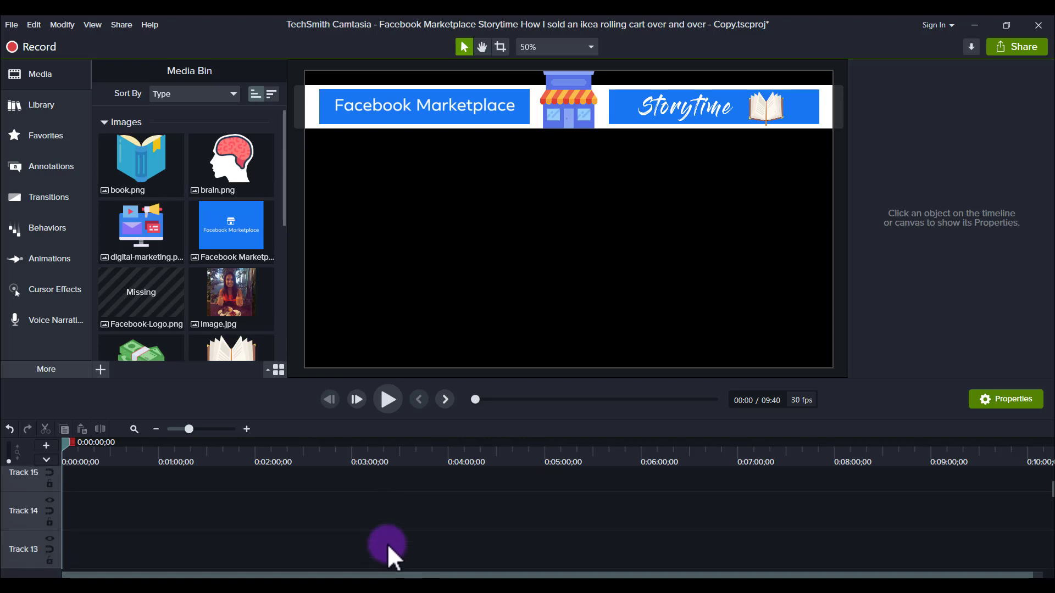
pyautogui.scroll(-4, 394, 558)
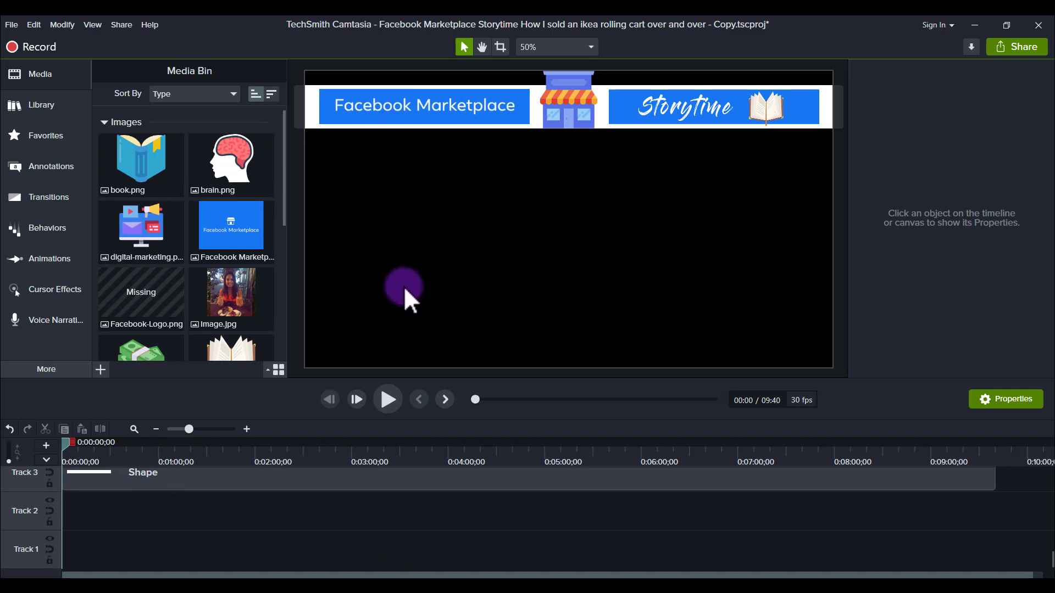
pyautogui.scroll(1, 279, 538)
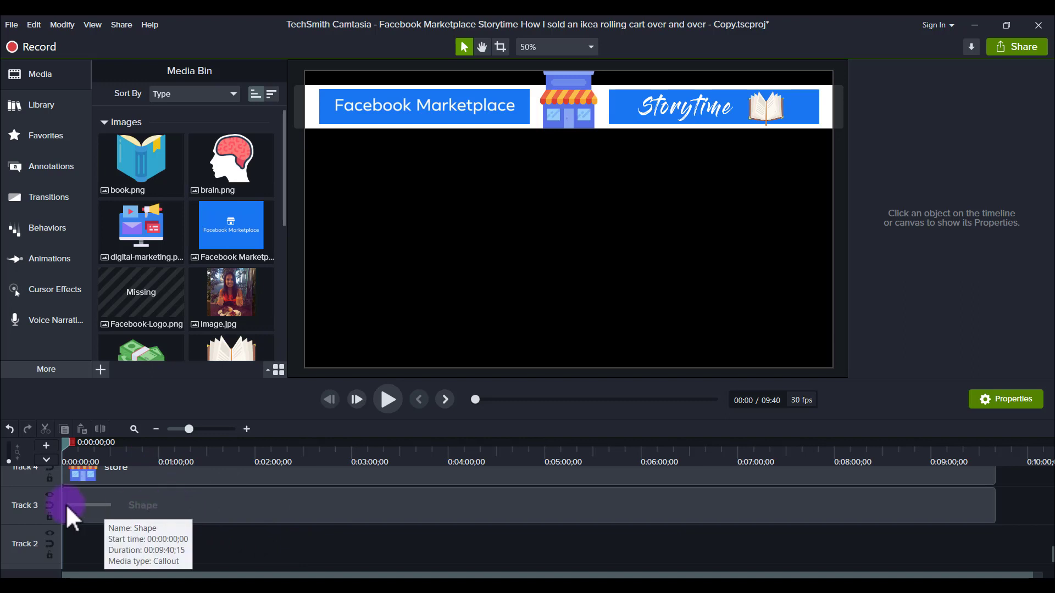
pyautogui.click(82, 503)
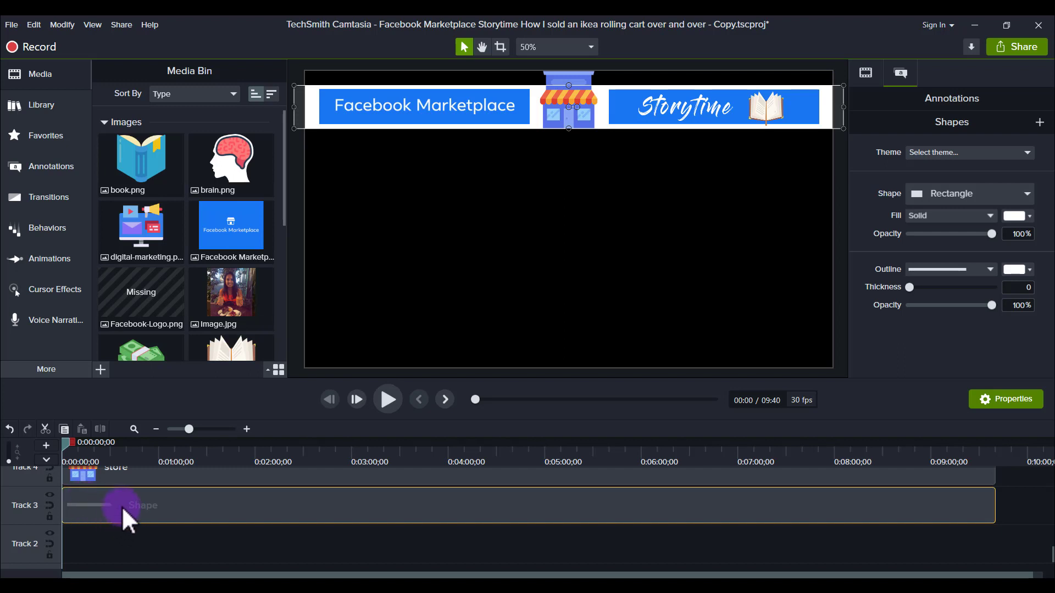
pyautogui.click(156, 429)
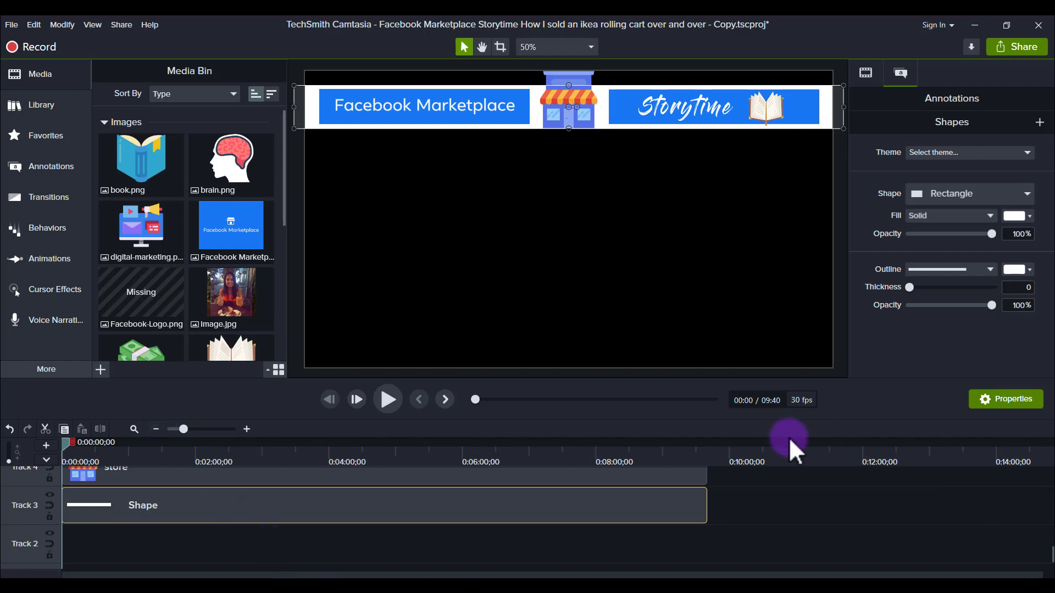
pyautogui.hotkey('ctrl', 'c')
pyautogui.hotkey('ctrl', 'v')
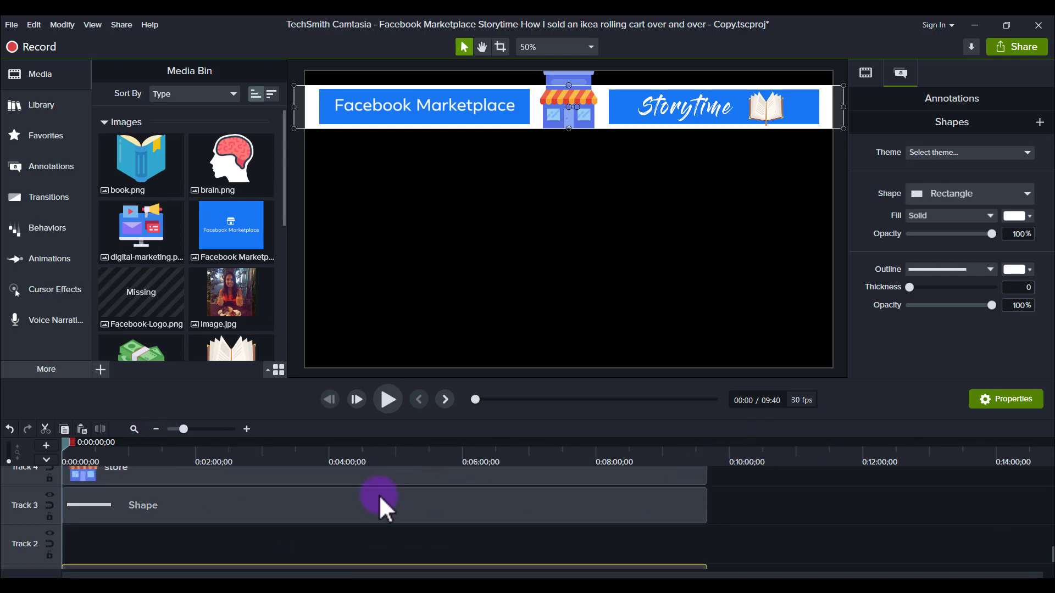
pyautogui.scroll(-1, 247, 501)
pyautogui.moveTo(235, 530); pyautogui.dragTo(859, 549)
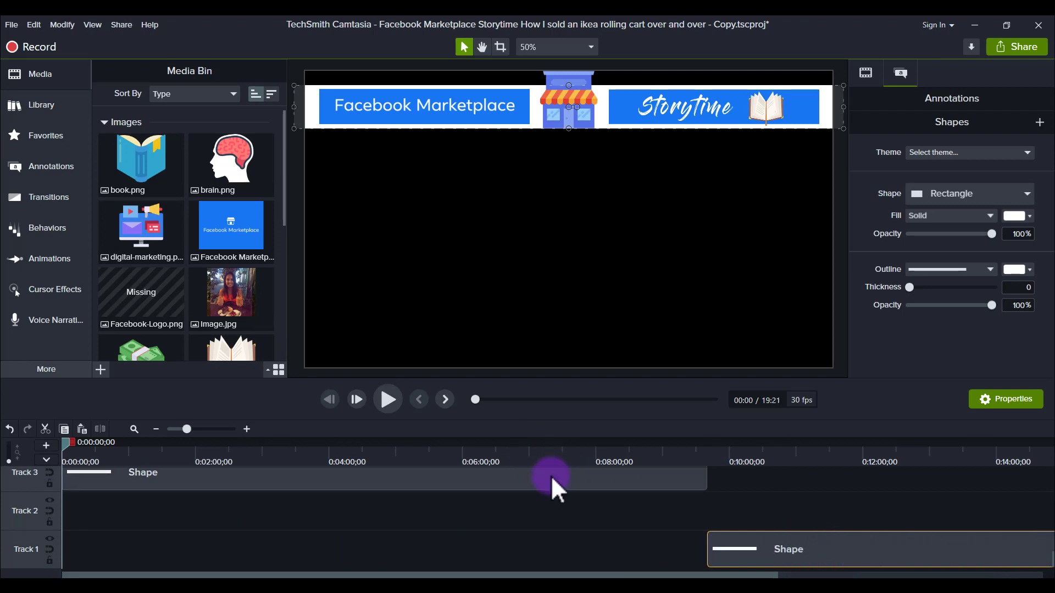
# Step: Move the copied white rectangle straight down to the lower part of the canvas and display the available annotation shapes
pyautogui.click(727, 455)
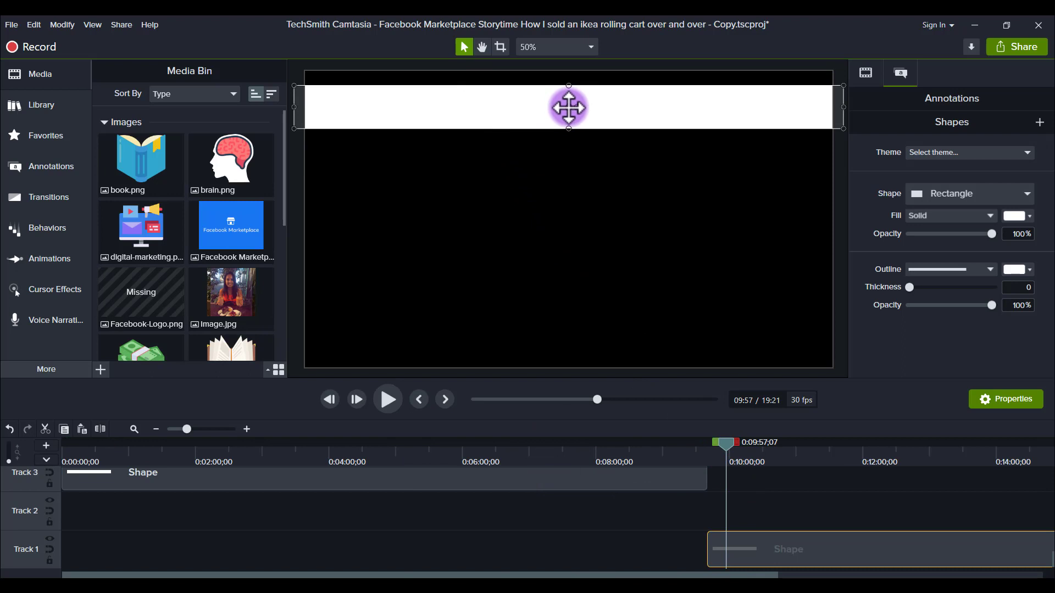
pyautogui.moveTo(568, 107); pyautogui.dragTo(565, 299)
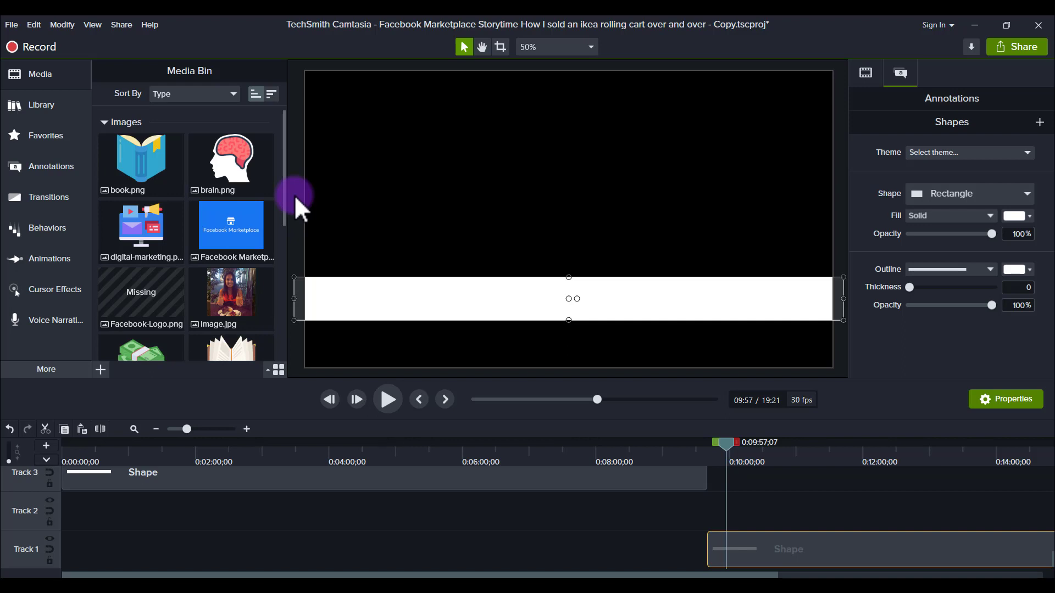
pyautogui.click(18, 165)
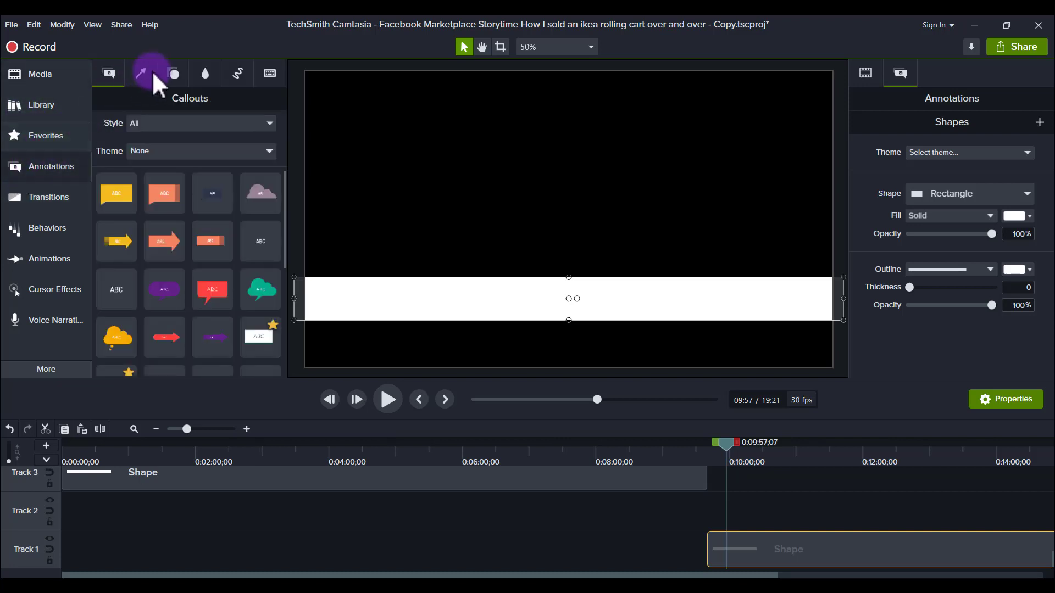
pyautogui.click(169, 73)
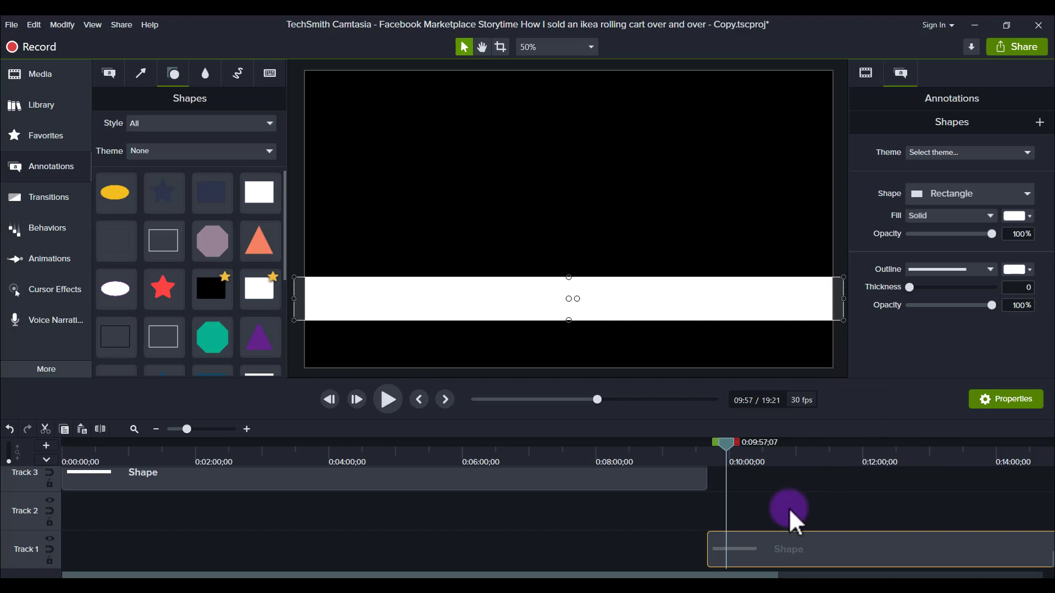
# Step: Look through the banner's timeline tracks, select the store image clip on Track 4 and preview it at about 0:04:51
pyautogui.scroll(3, 742, 504)
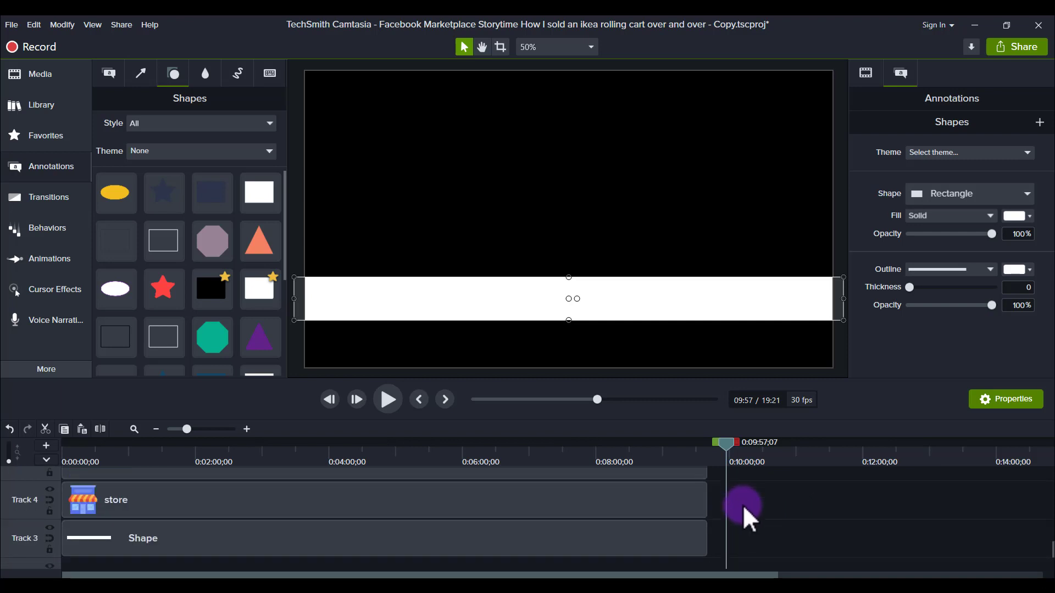
pyautogui.scroll(2, 742, 505)
pyautogui.scroll(-4, 743, 504)
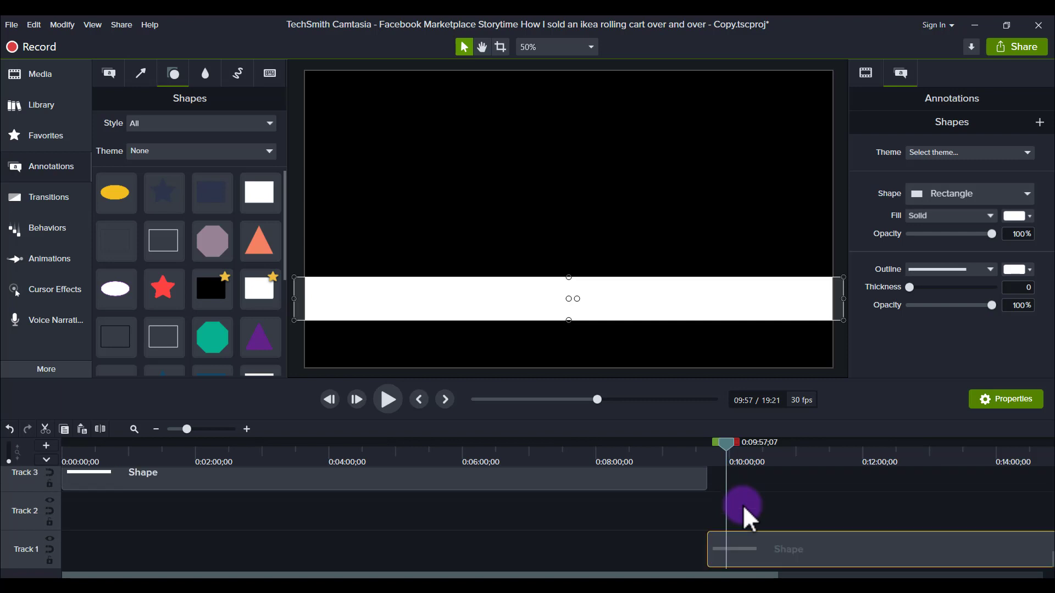
pyautogui.scroll(2, 714, 489)
pyautogui.click(617, 497)
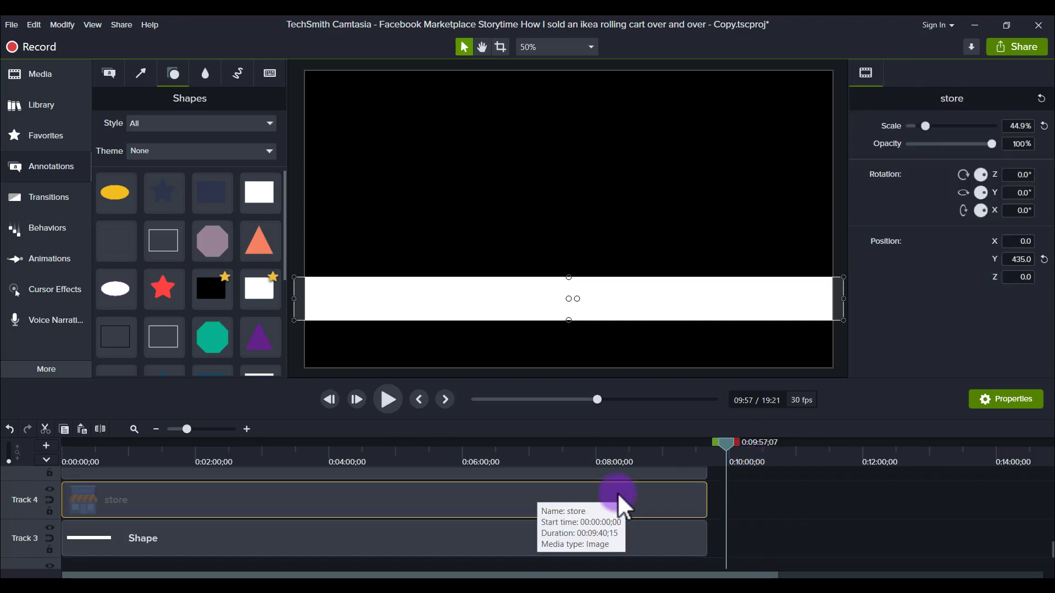
pyautogui.click(386, 442)
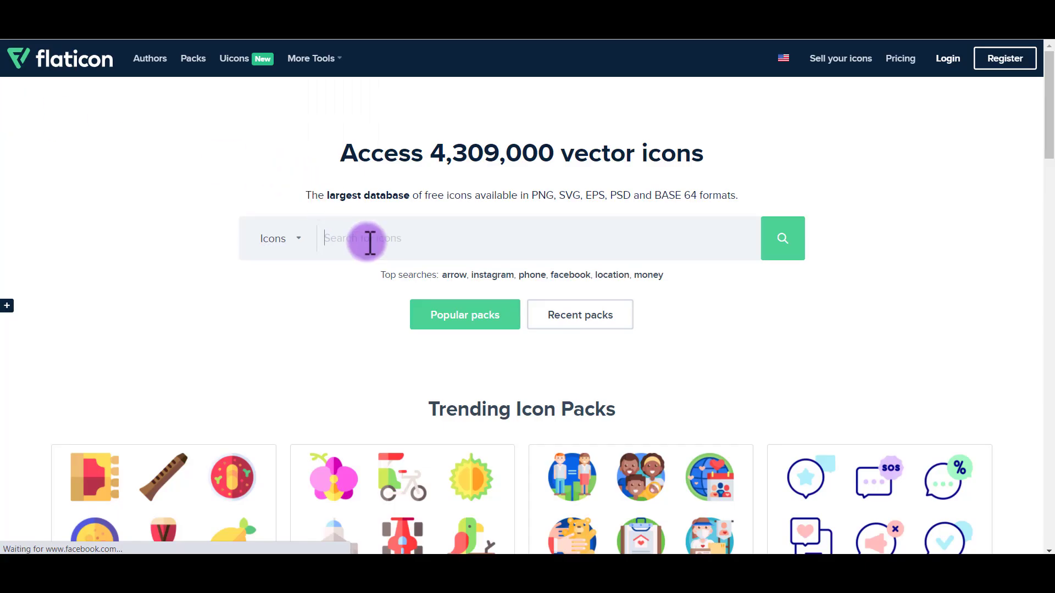
# Step: Search the Flaticon icon library for "facebook marketplace" and browse the icons offered
pyautogui.click(370, 241)
pyautogui.write('facebook')
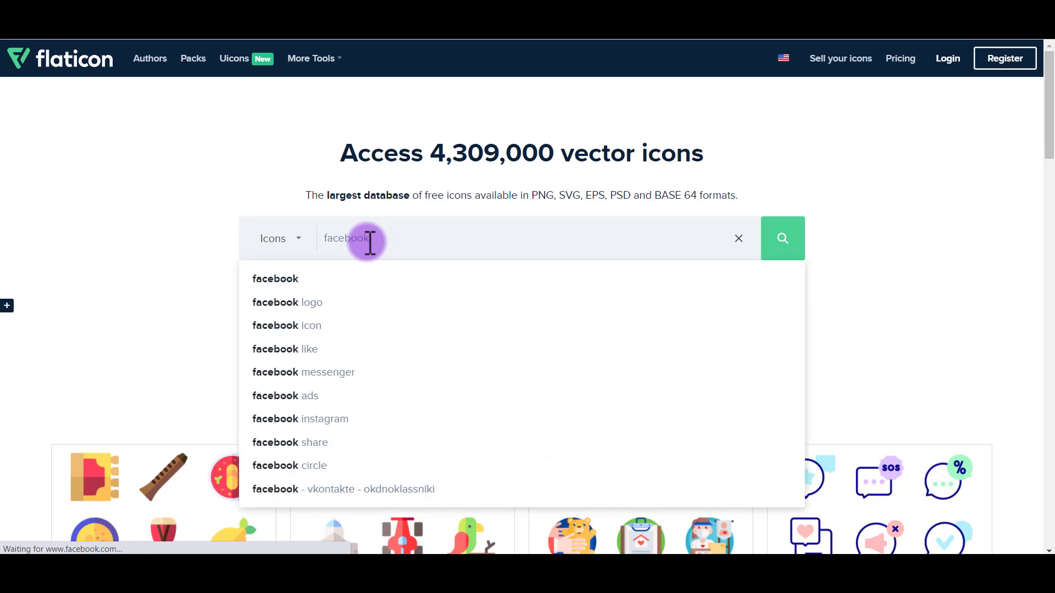
pyautogui.write(' marketplace')
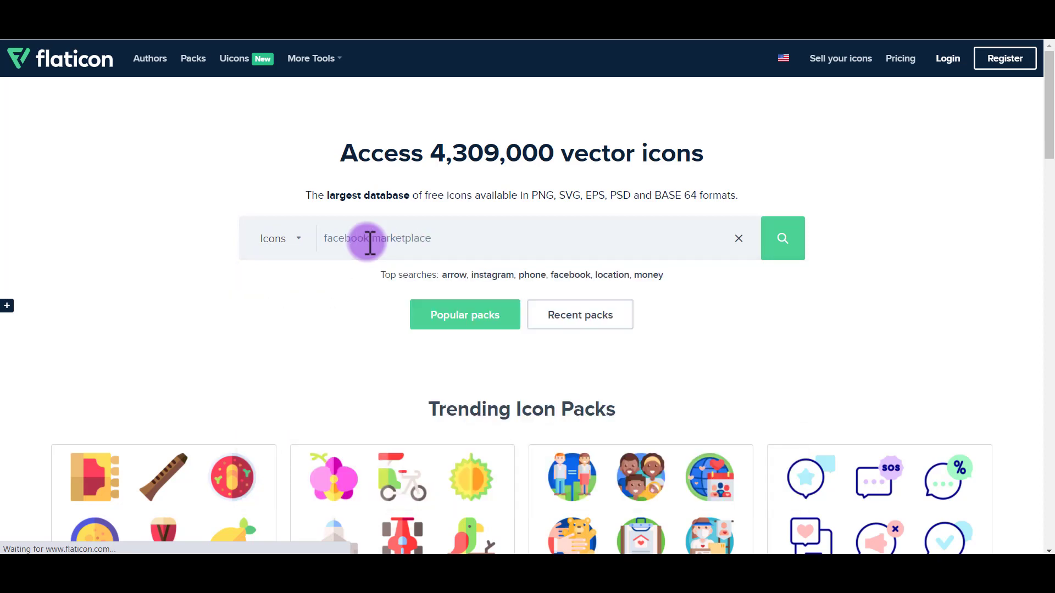
pyautogui.press('Return')
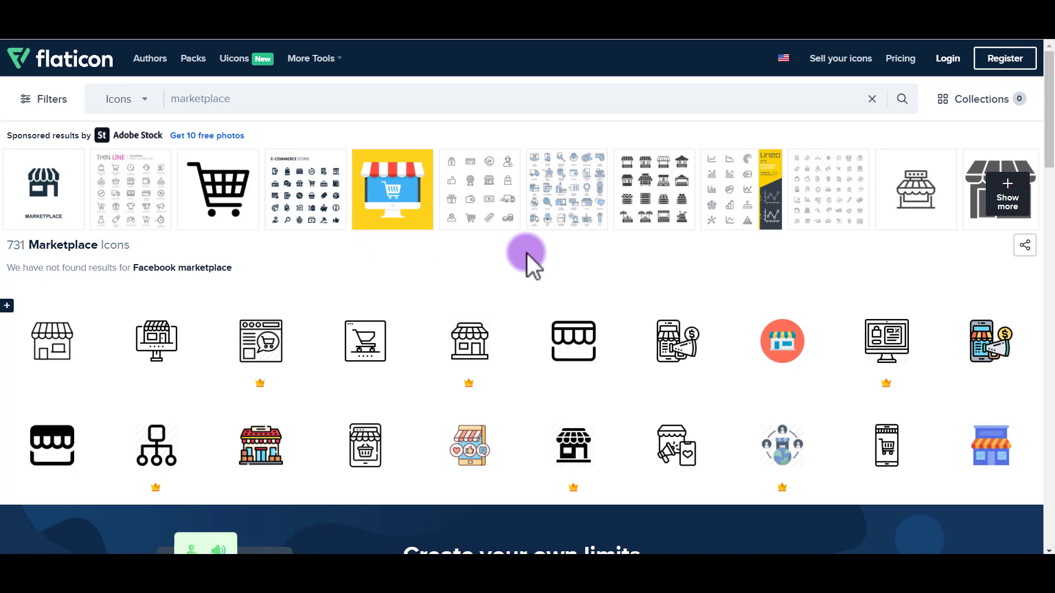
pyautogui.moveTo(997, 463)
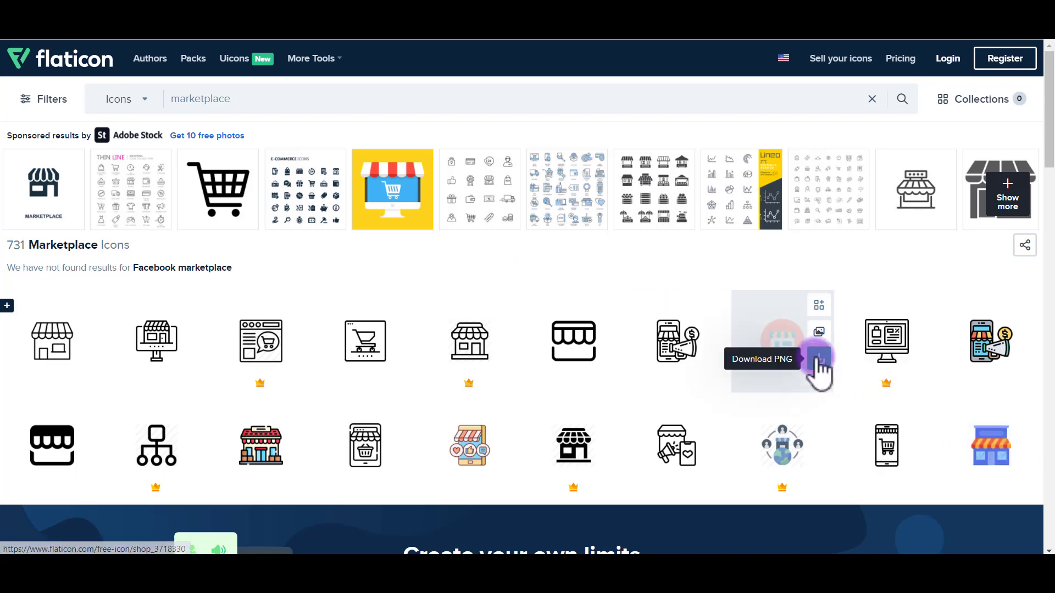
pyautogui.scroll(-1, 848, 346)
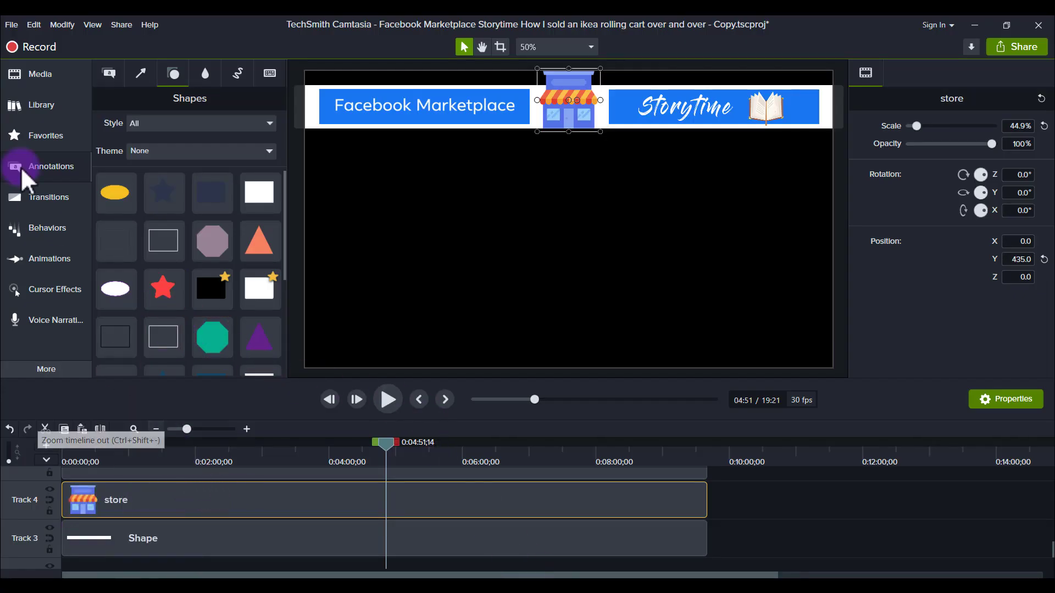
# Step: Add the store.png image from the project media to Track 2, starting where the original banner clips end
pyautogui.click(17, 75)
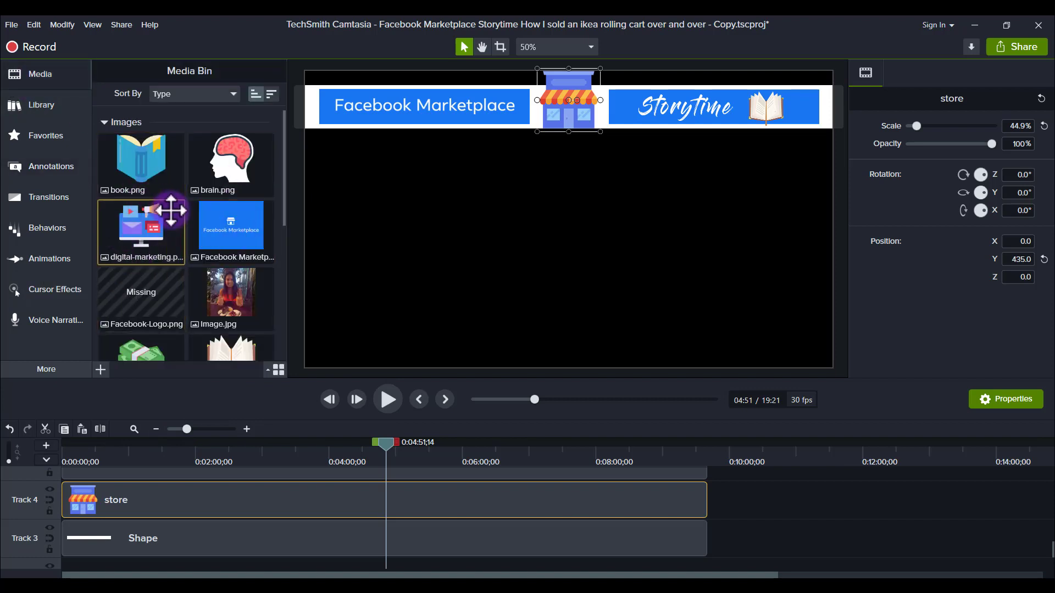
pyautogui.scroll(-5, 160, 266)
pyautogui.moveTo(140, 266); pyautogui.dragTo(991, 541)
pyautogui.moveTo(826, 542); pyautogui.dragTo(794, 549)
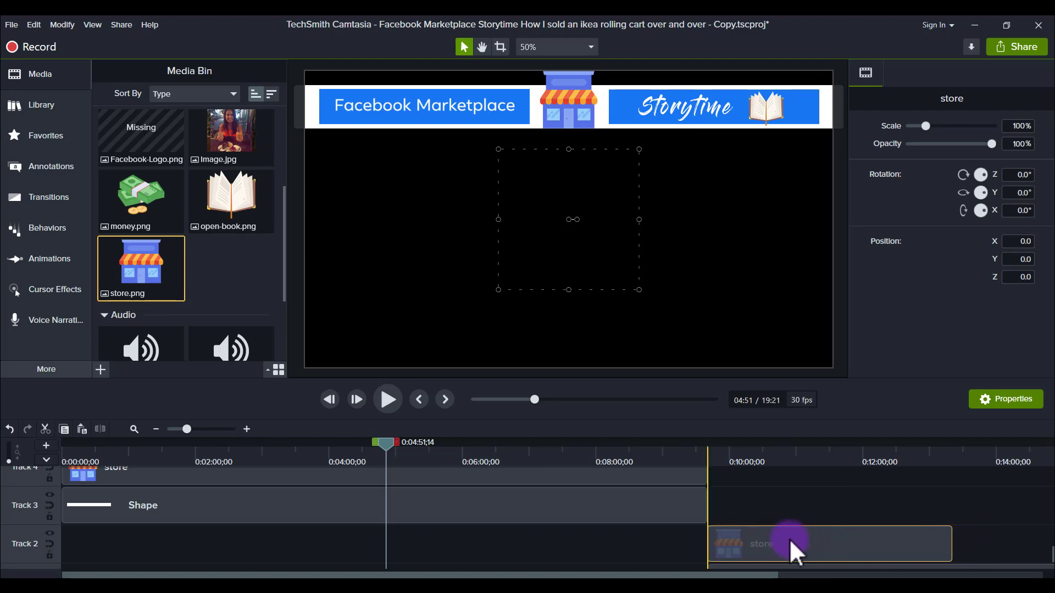
# Step: Scale the new store icon to about 39.1% and center it on the white bar at Y about -267
pyautogui.click(732, 456)
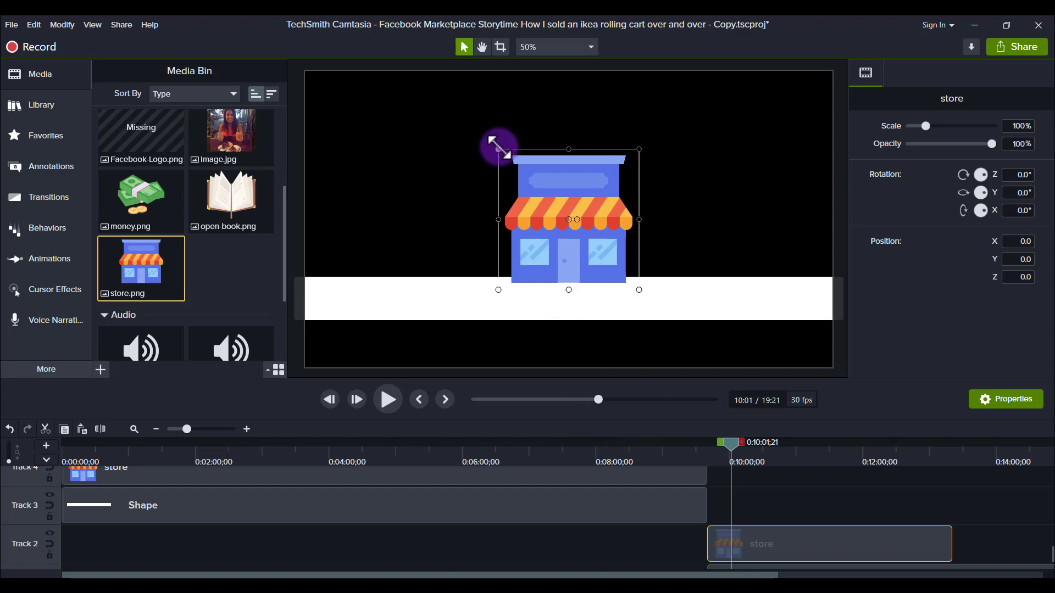
pyautogui.moveTo(498, 149); pyautogui.dragTo(555, 272)
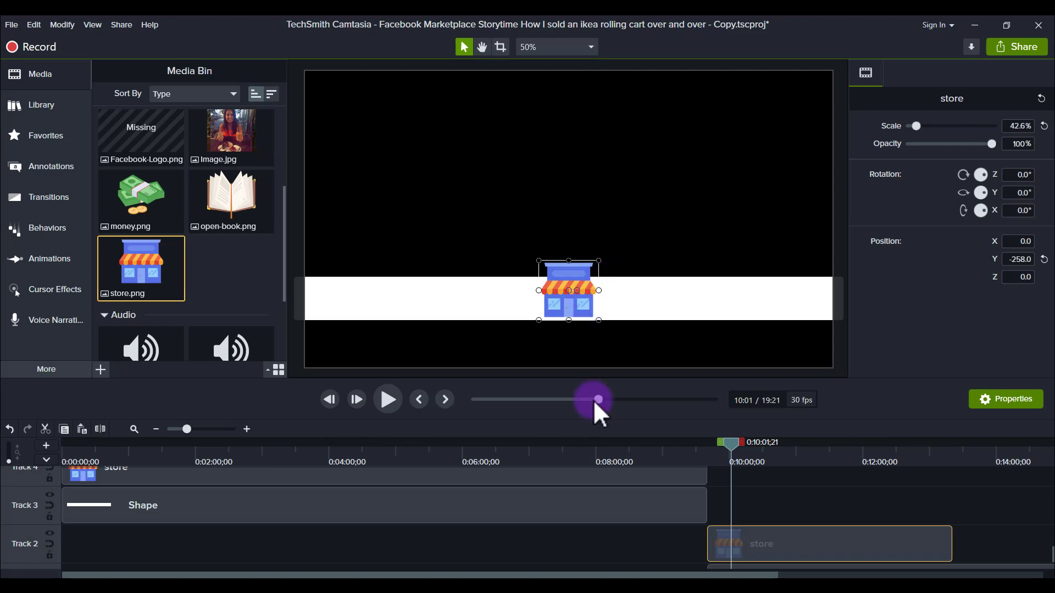
pyautogui.scroll(1, 608, 514)
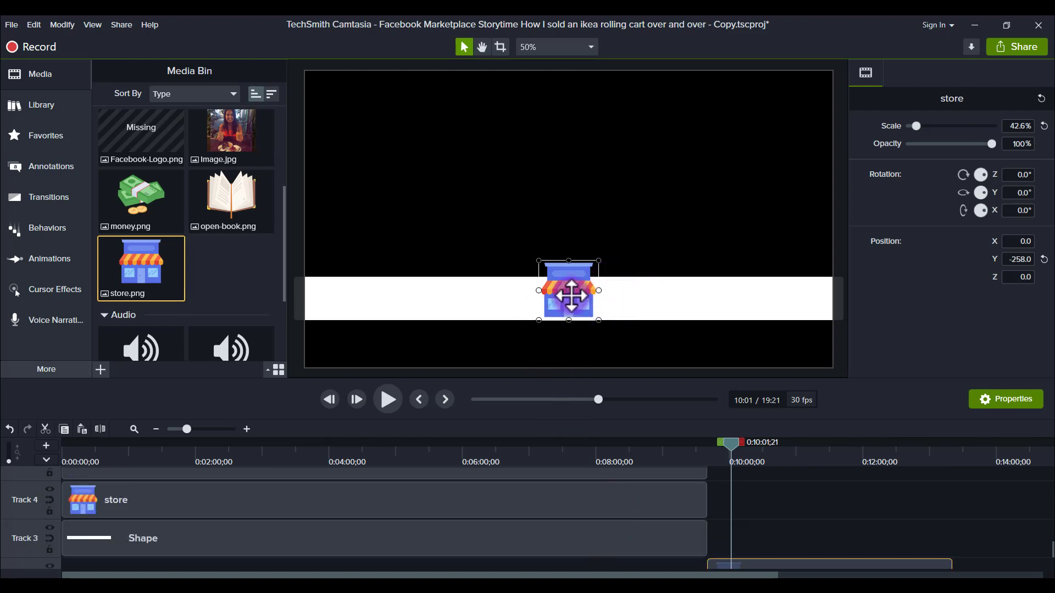
pyautogui.moveTo(573, 298)
pyautogui.mouseDown()
pyautogui.moveTo(589, 299)
pyautogui.moveTo(568, 297)
pyautogui.mouseUp()
pyautogui.moveTo(540, 264); pyautogui.dragTo(564, 283)
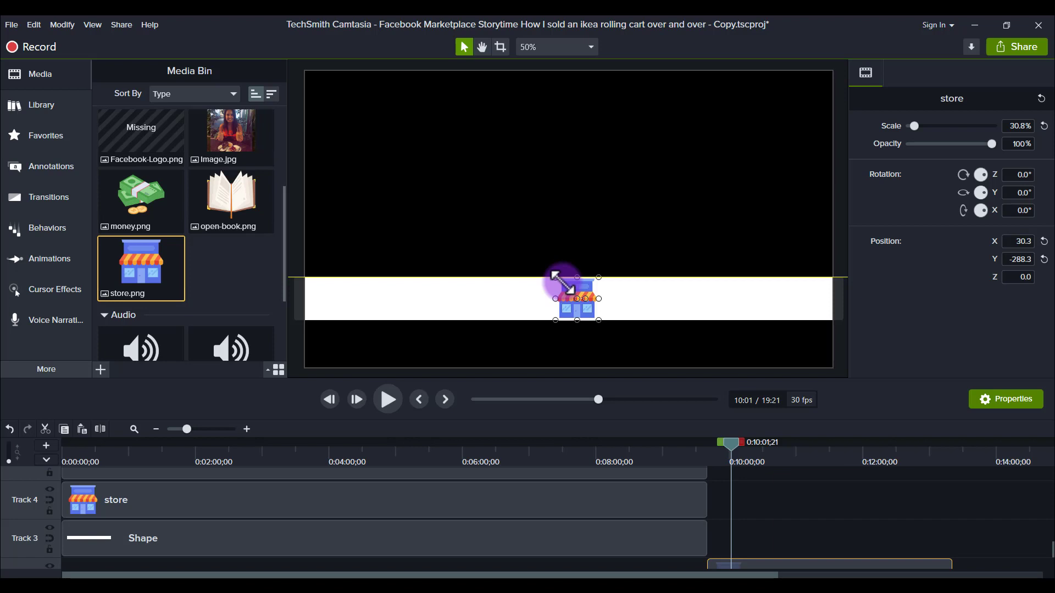
pyautogui.moveTo(555, 279)
pyautogui.mouseDown()
pyautogui.moveTo(544, 266)
pyautogui.moveTo(564, 286)
pyautogui.mouseUp()
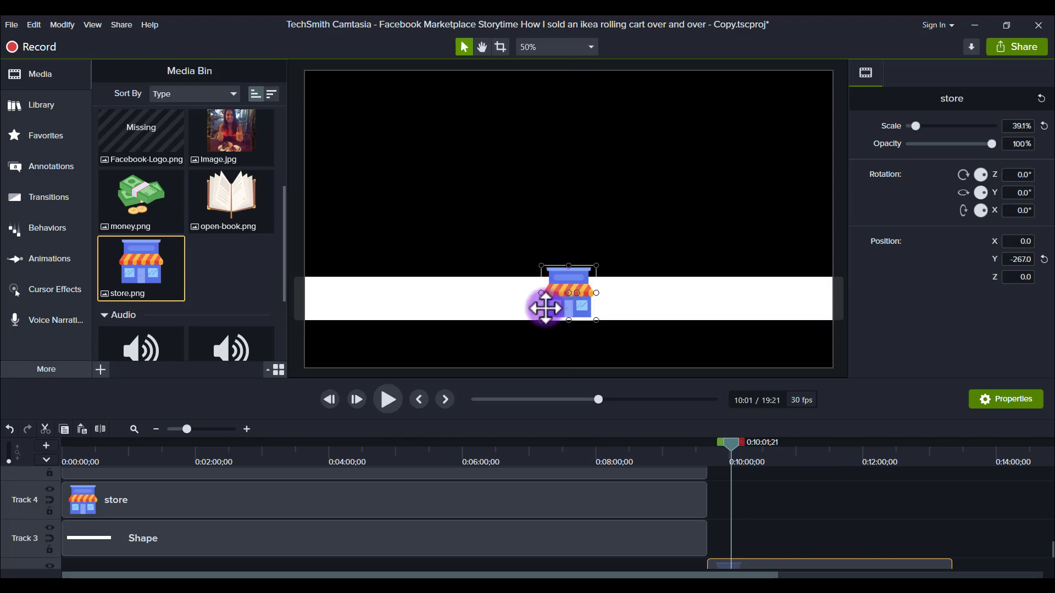
# Step: Compare the new store icon's placement with the original banner's icon at about 0:08:00
pyautogui.click(597, 453)
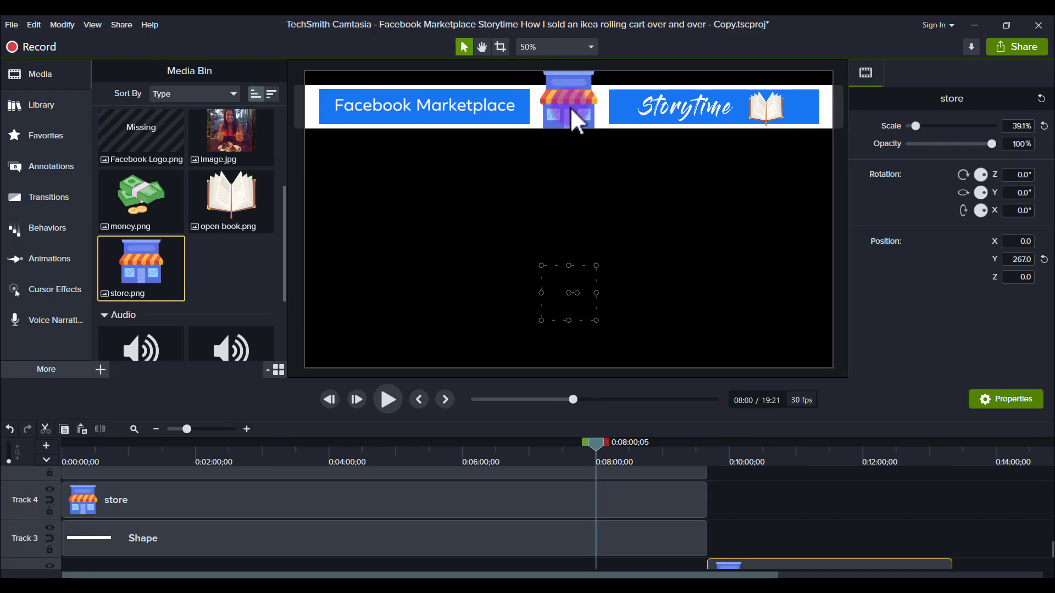
pyautogui.click(735, 446)
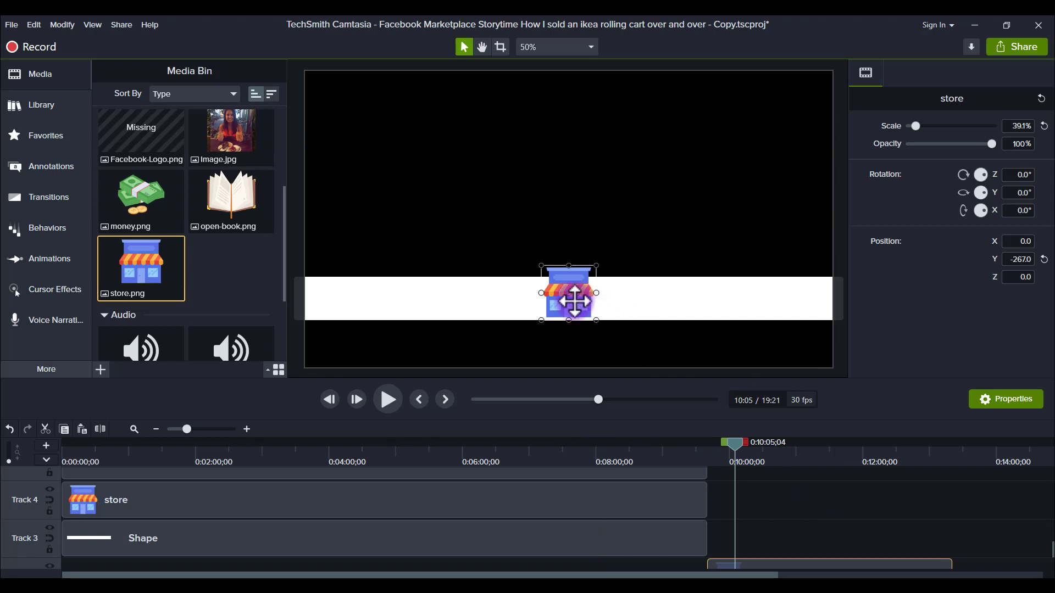
pyautogui.moveTo(575, 302)
pyautogui.mouseDown()
pyautogui.moveTo(588, 300)
pyautogui.moveTo(542, 297)
pyautogui.moveTo(572, 304)
pyautogui.mouseUp()
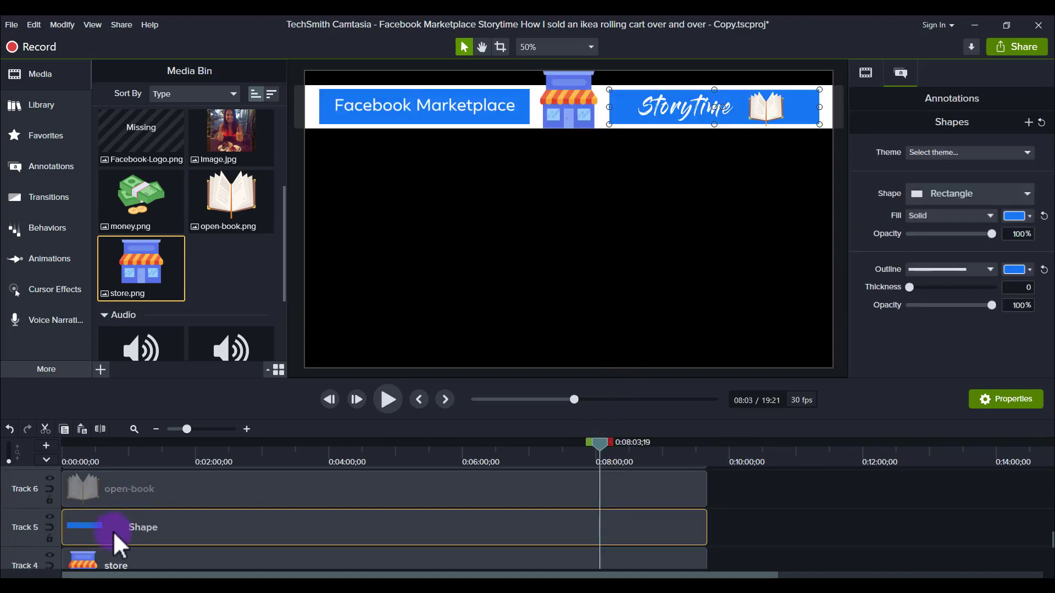
# Step: Duplicate the blue rectangle from Track 5 onto Track 3 after the original banner, and lengthen the new store clip on Track 2
pyautogui.moveTo(113, 531); pyautogui.dragTo(117, 522)
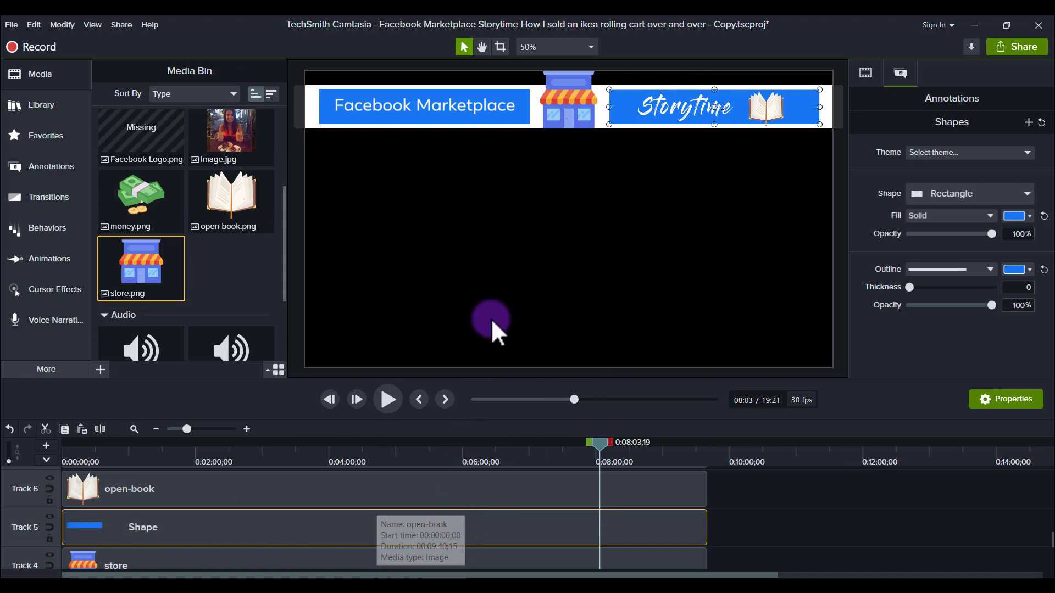
pyautogui.hotkey('ctrl', 'v')
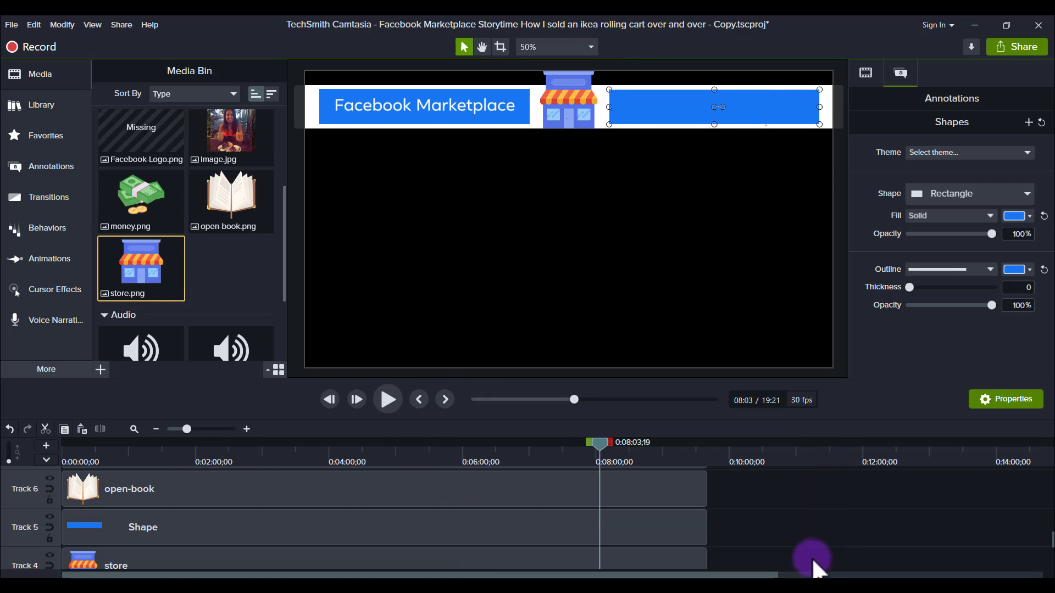
pyautogui.moveTo(812, 559); pyautogui.dragTo(986, 507)
pyautogui.click(744, 448)
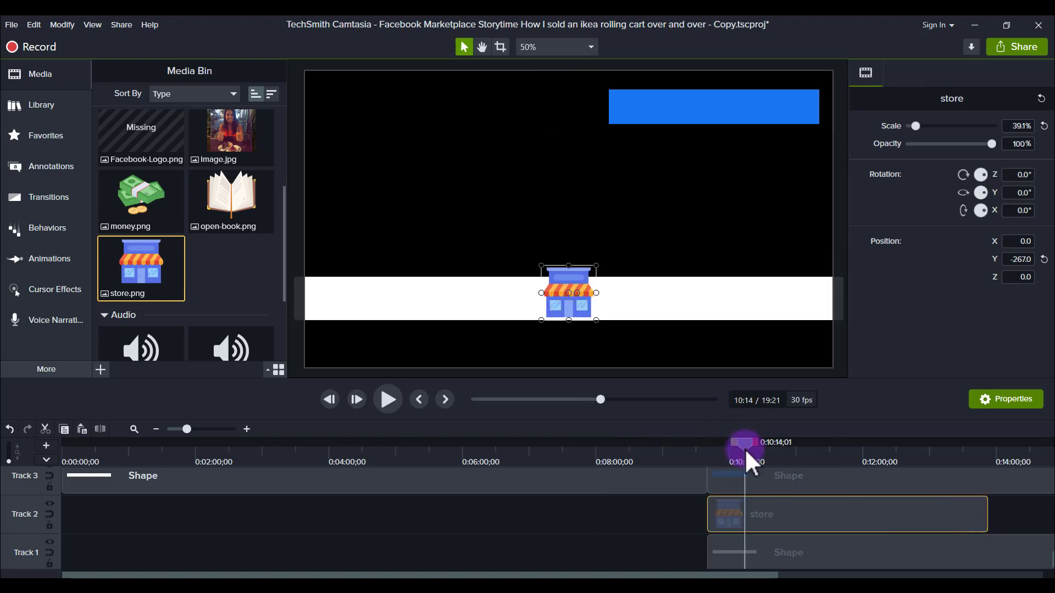
# Step: Move the new blue rectangle down onto the white bar, beside the new store icon and with its right end near the bar's right end
pyautogui.click(703, 114)
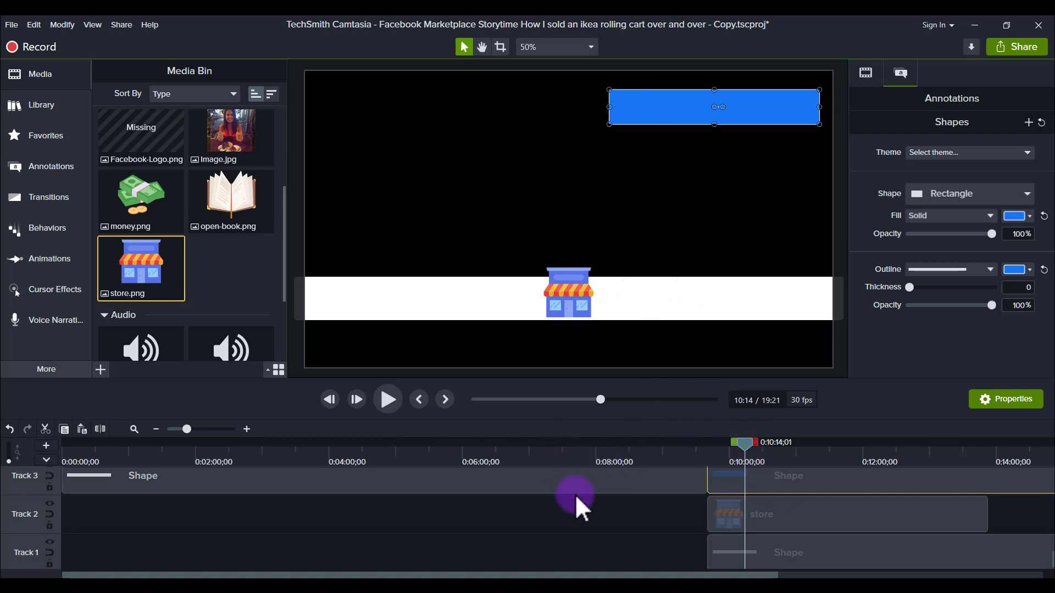
pyautogui.scroll(4, 574, 493)
pyautogui.click(505, 483)
pyautogui.click(512, 456)
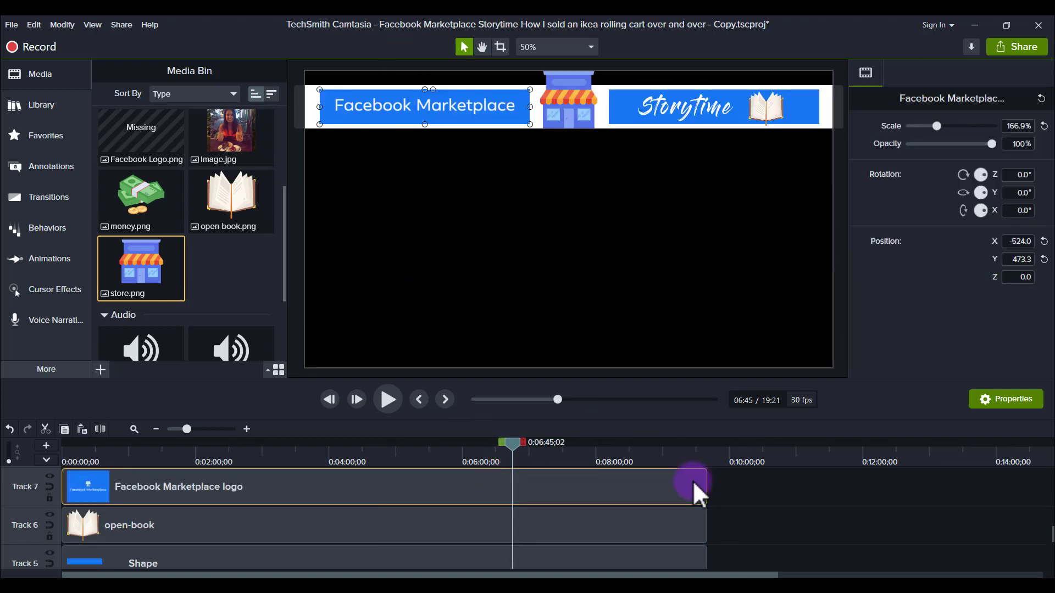
pyautogui.scroll(-4, 770, 496)
pyautogui.click(734, 450)
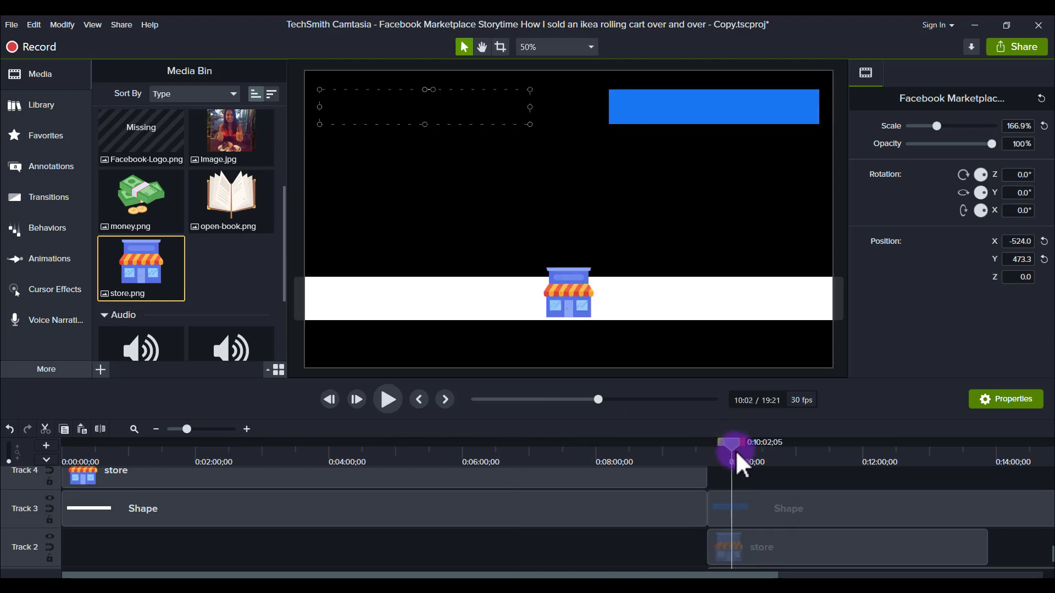
pyautogui.moveTo(735, 452); pyautogui.dragTo(748, 451)
pyautogui.click(634, 106)
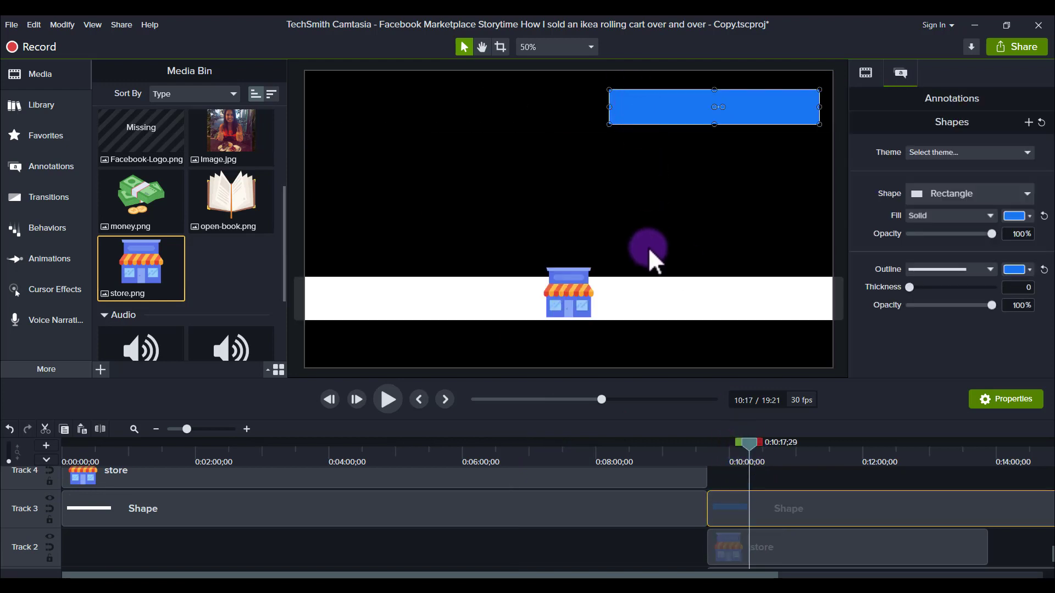
pyautogui.moveTo(654, 122); pyautogui.dragTo(648, 301)
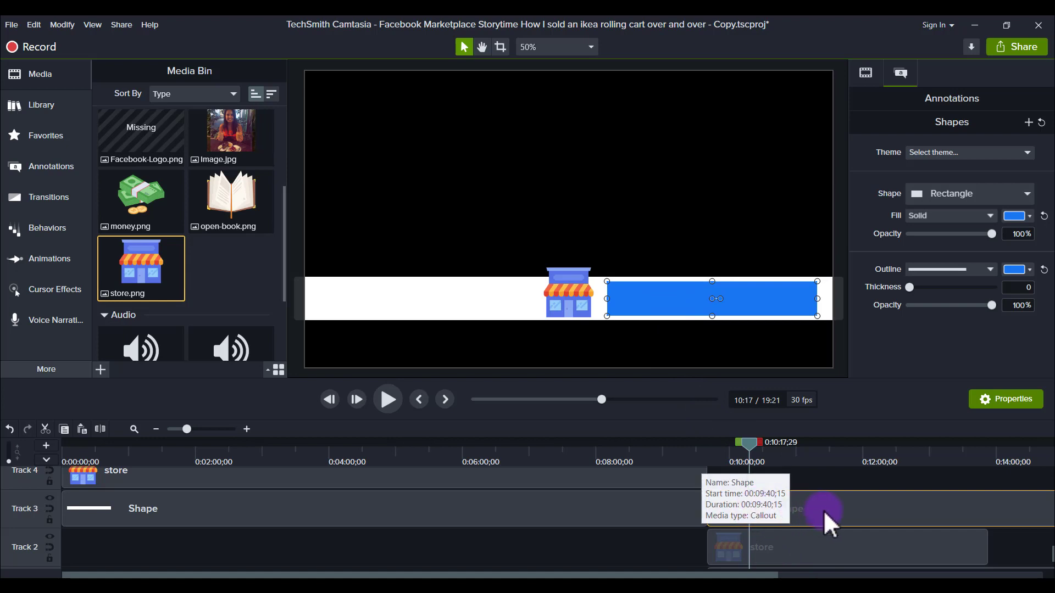
# Step: Examine the original banner's Facebook Marketplace logo and preview its source image from the project media
pyautogui.click(554, 448)
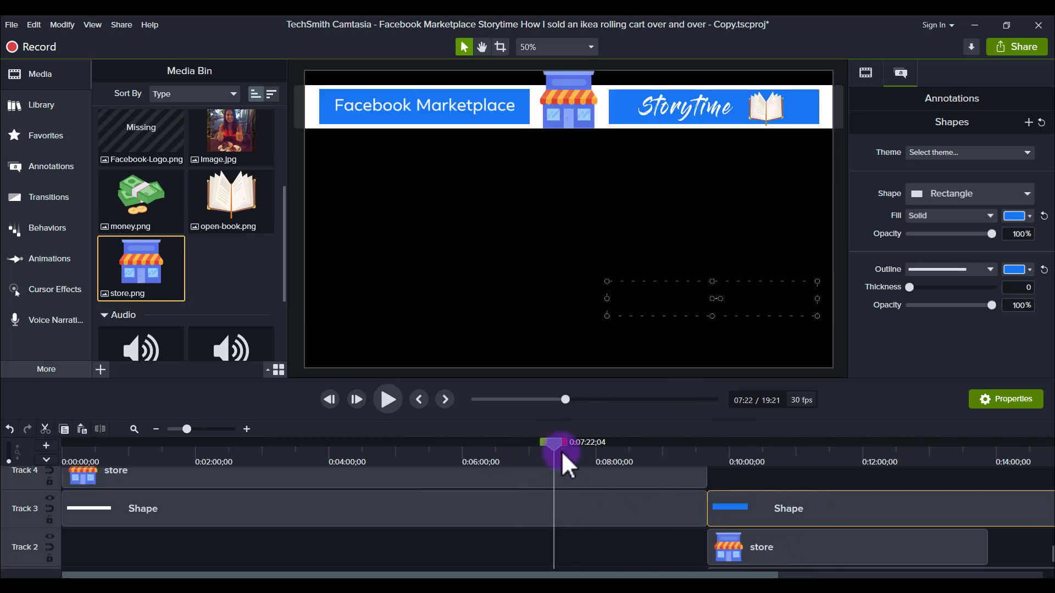
pyautogui.scroll(3, 605, 490)
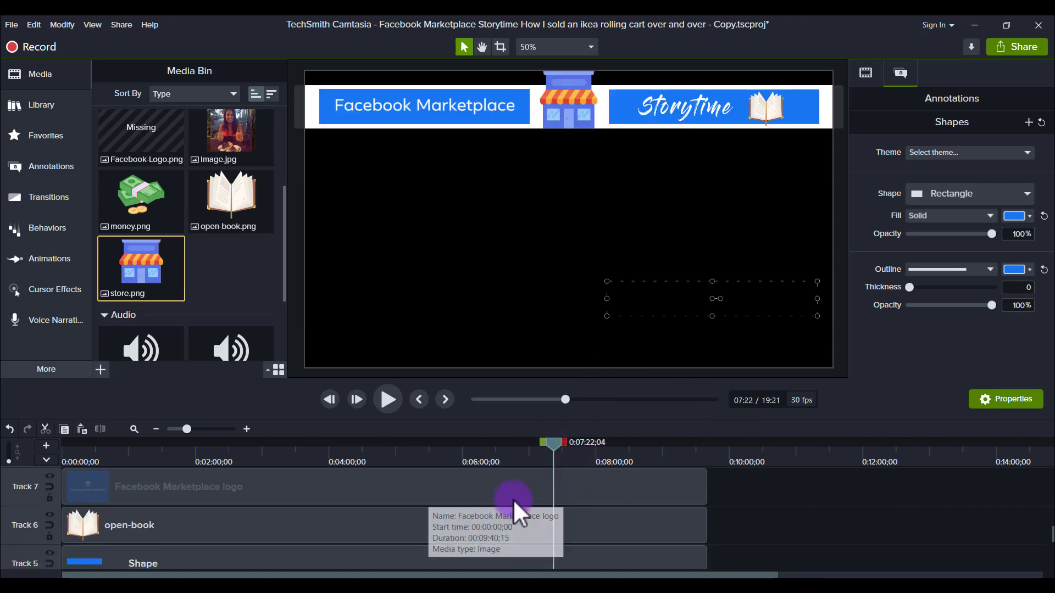
pyautogui.click(245, 483)
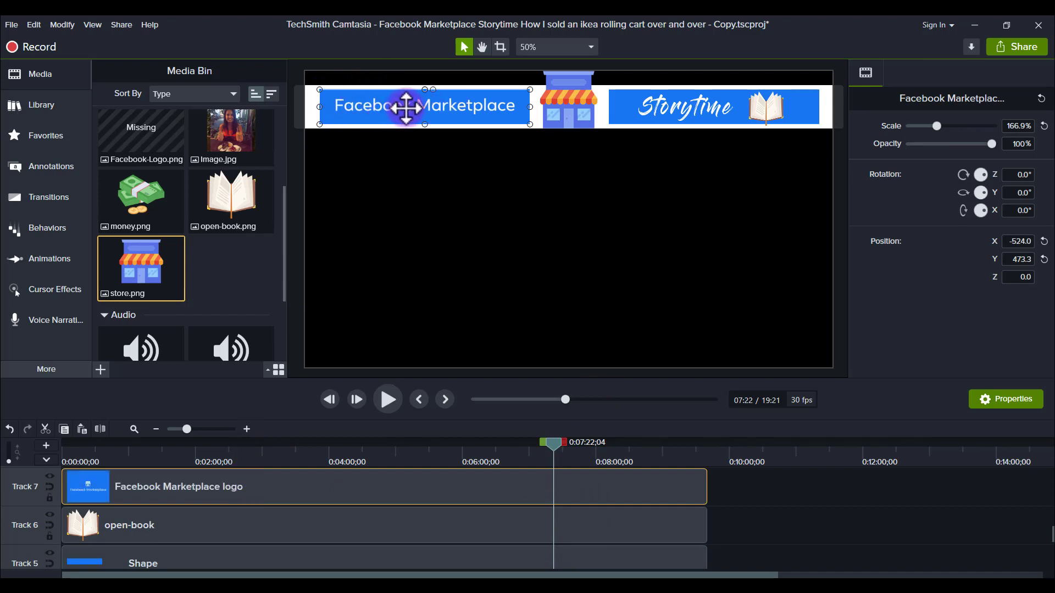
pyautogui.scroll(3, 207, 242)
pyautogui.click(245, 240)
pyautogui.doubleClick(244, 240)
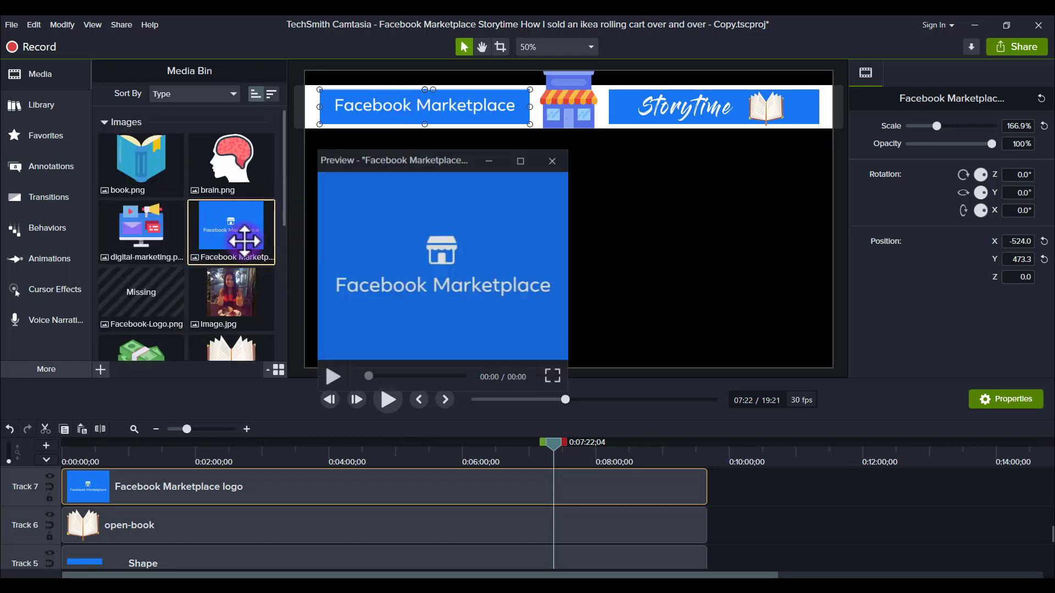
pyautogui.click(553, 160)
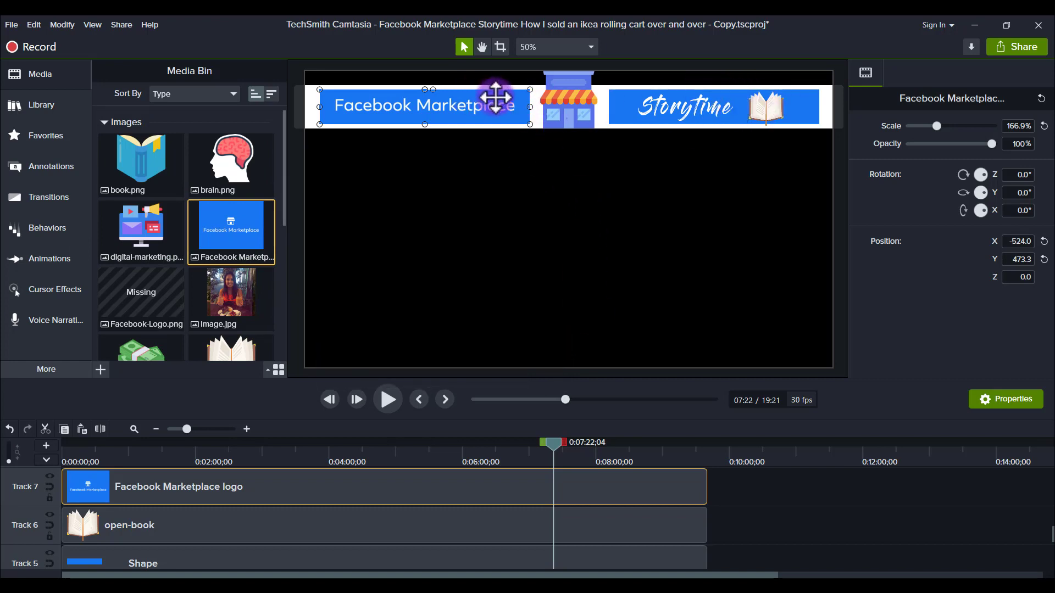
pyautogui.scroll(-2, 520, 241)
pyautogui.scroll(3, 522, 241)
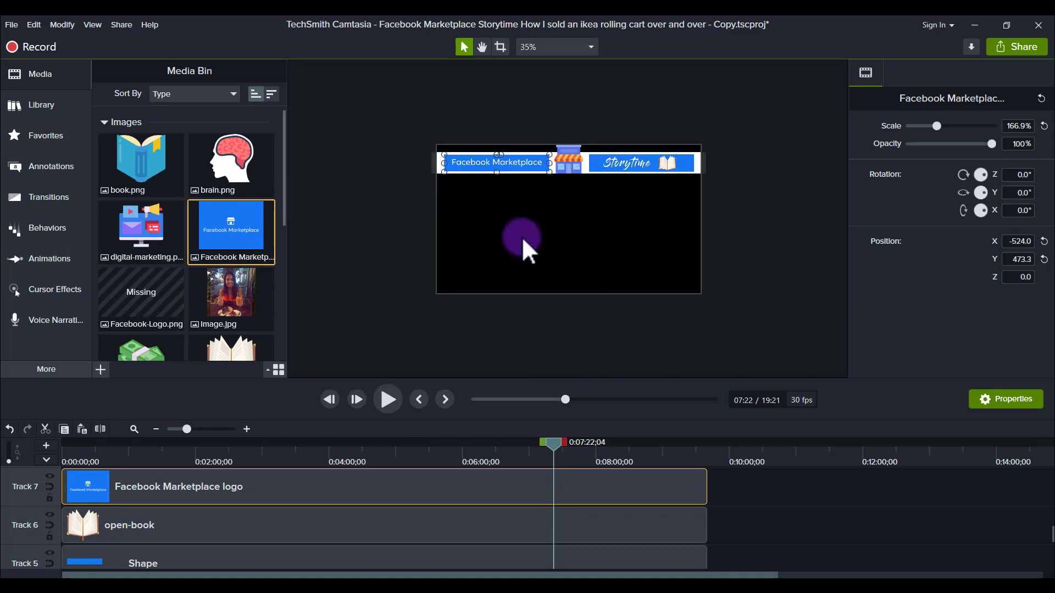
pyautogui.scroll(-1, 522, 242)
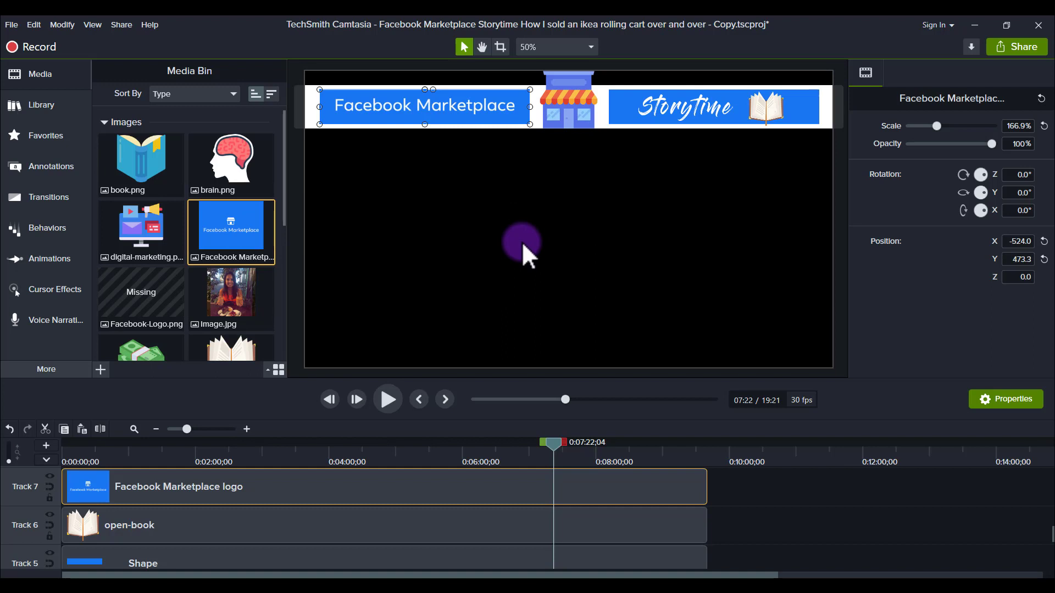
# Step: Match the fill of the original Storytime rectangle on Track 5 to the Facebook Marketplace logo's blue by sampling it with the eyedropper
pyautogui.click(423, 557)
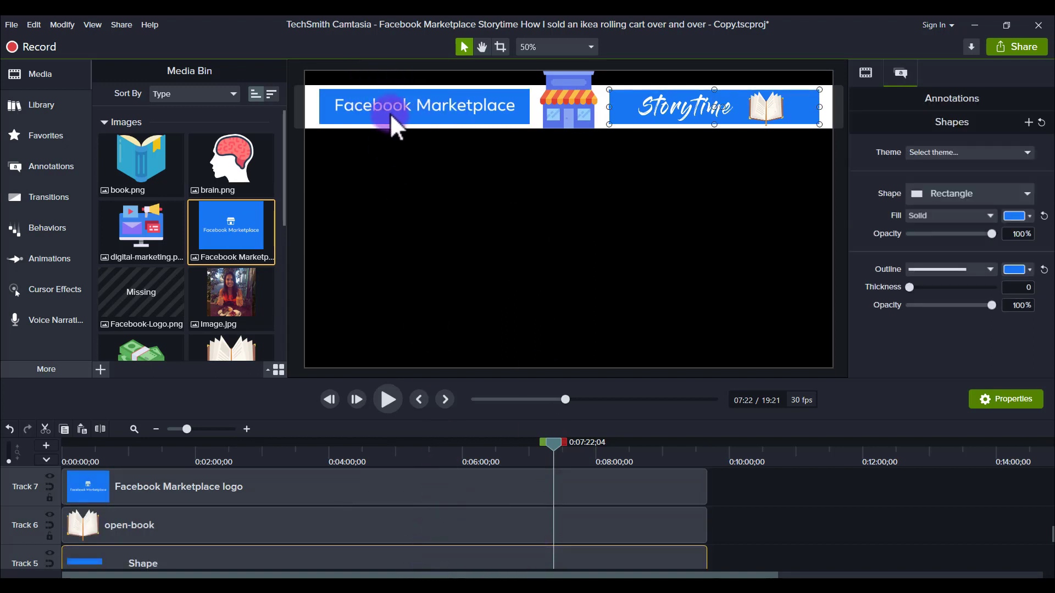
pyautogui.click(1030, 218)
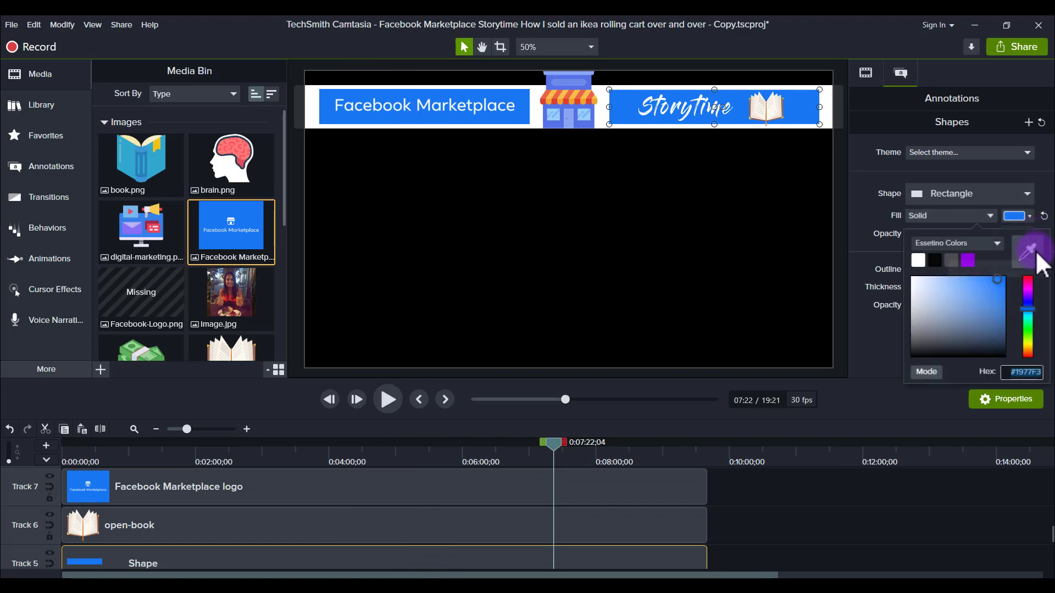
pyautogui.click(1036, 253)
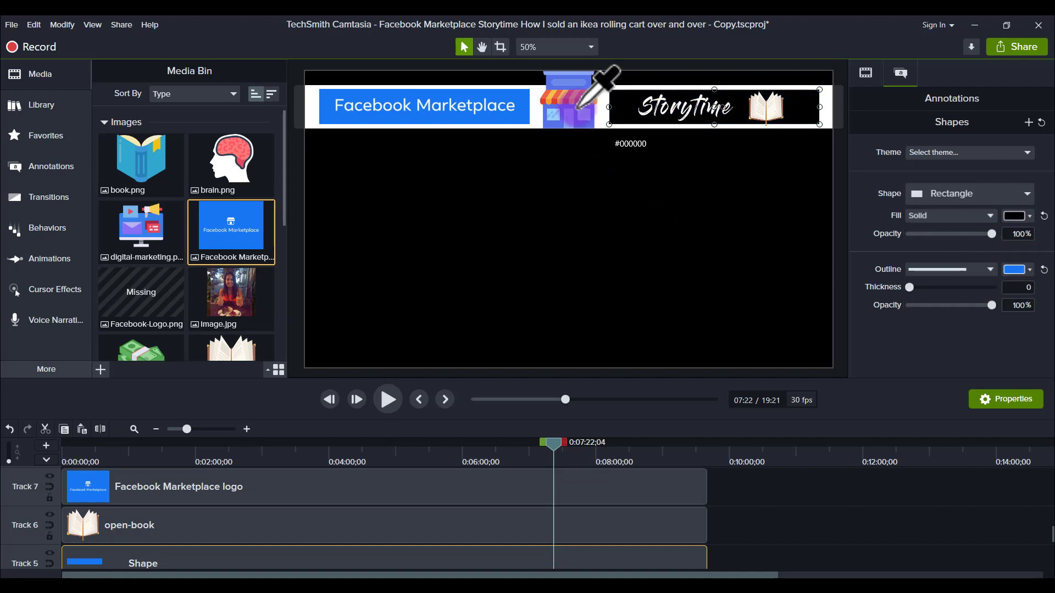
pyautogui.click(515, 95)
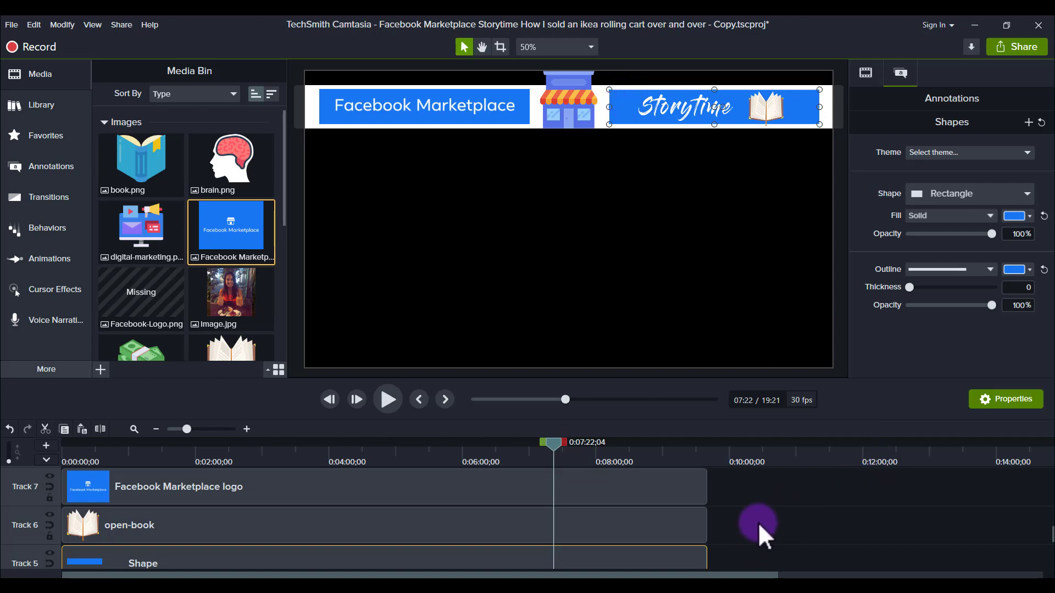
pyautogui.click(771, 455)
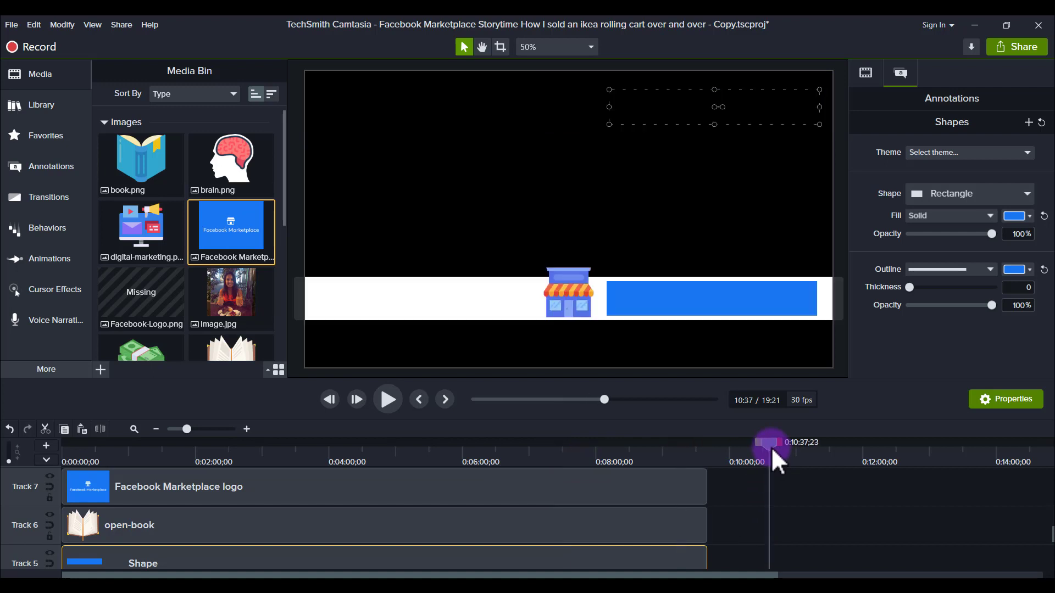
# Step: Preview the open-book.png image and duplicate the Track 6 open-book clip onto Track 4, starting where the original store clip ends
pyautogui.click(585, 511)
pyautogui.click(517, 454)
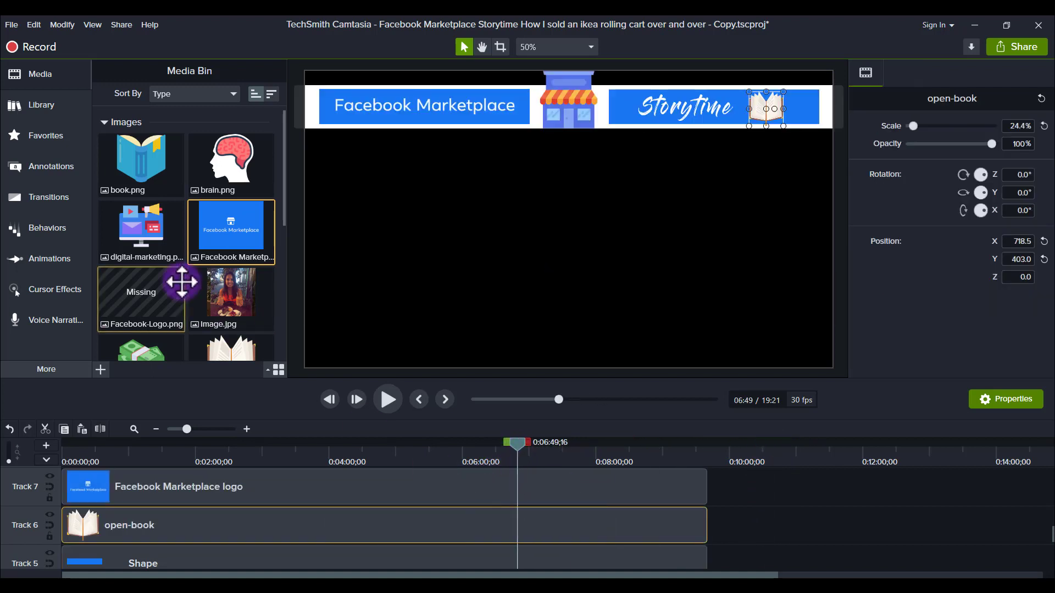
pyautogui.scroll(-1, 220, 313)
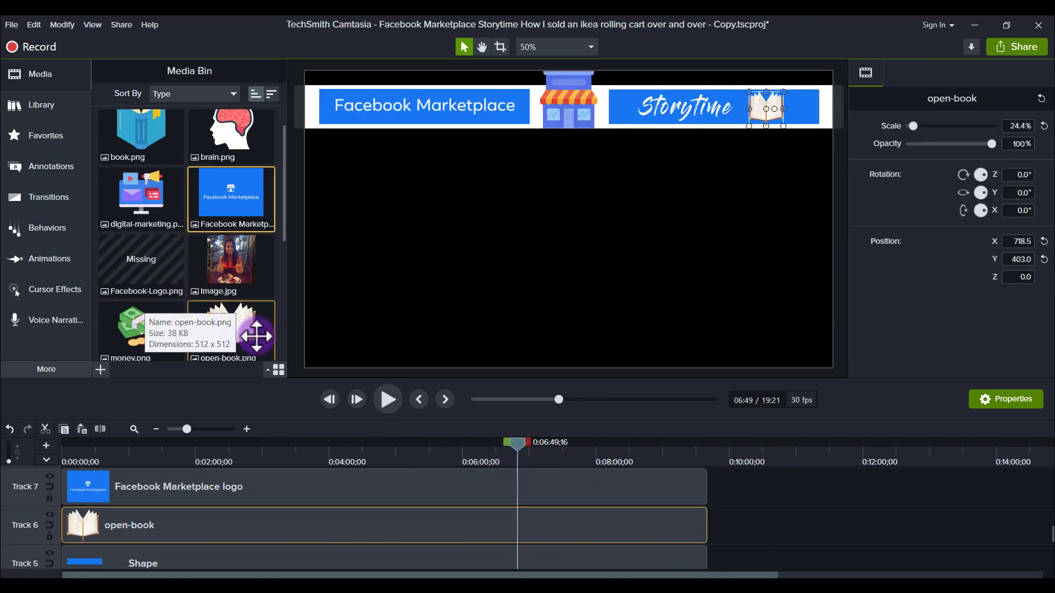
pyautogui.scroll(-1, 256, 336)
pyautogui.doubleClick(257, 336)
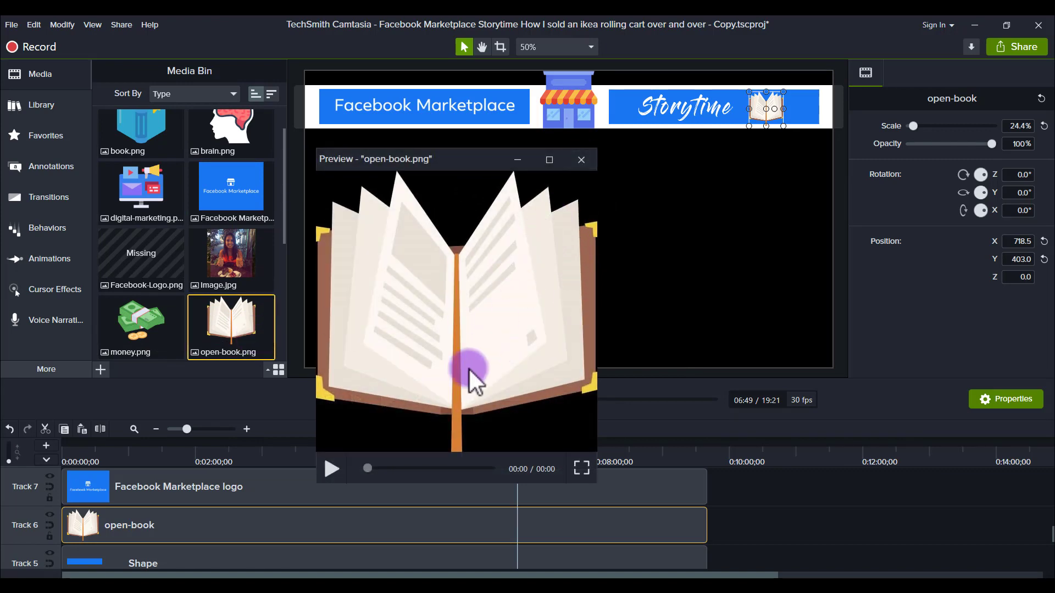
pyautogui.click(588, 160)
pyautogui.scroll(-1, 552, 526)
pyautogui.click(719, 516)
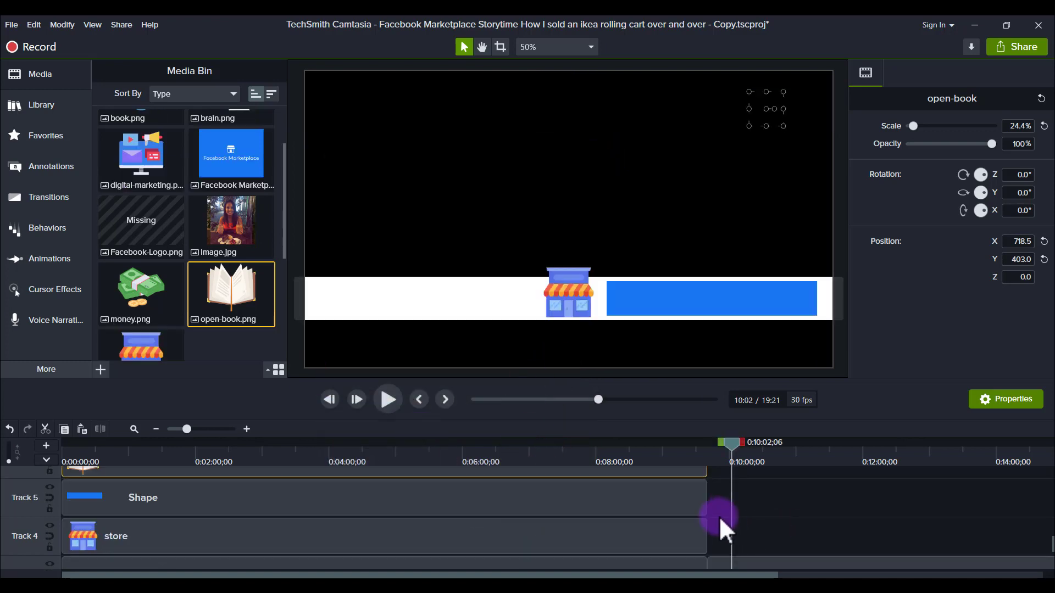
pyautogui.moveTo(770, 527)
pyautogui.mouseDown()
pyautogui.moveTo(779, 522)
pyautogui.moveTo(755, 528)
pyautogui.mouseUp()
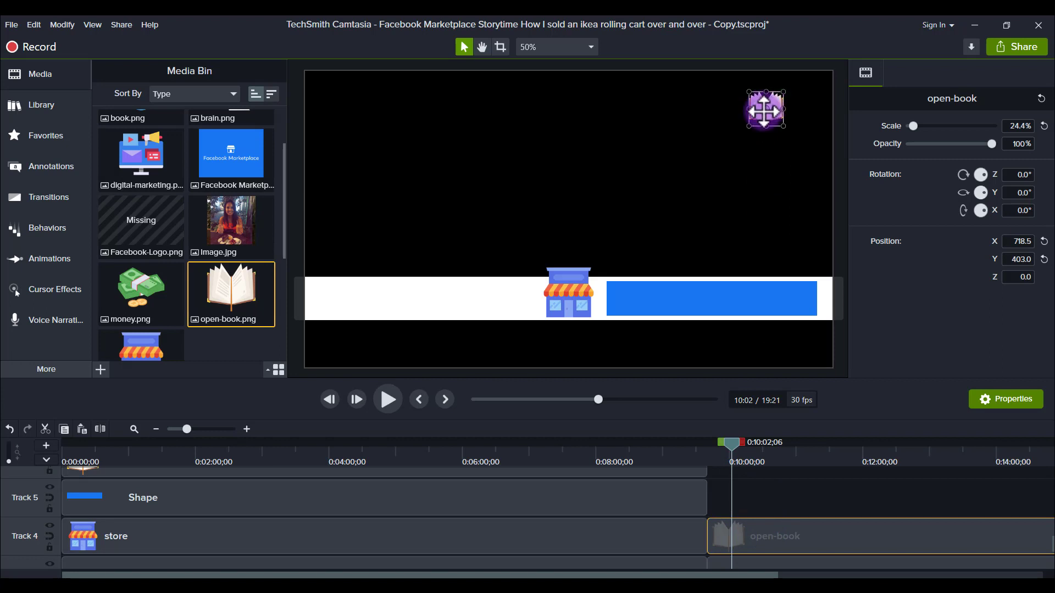
# Step: Position the new open-book icon near the right end of the new blue rectangle, at X about 740.5 and Y about -293.4
pyautogui.moveTo(766, 109); pyautogui.dragTo(772, 298)
pyautogui.press('Down')
pyautogui.press('Down')
pyautogui.press('Down')
pyautogui.press('Down')
pyautogui.press('Down')
pyautogui.press('Down')
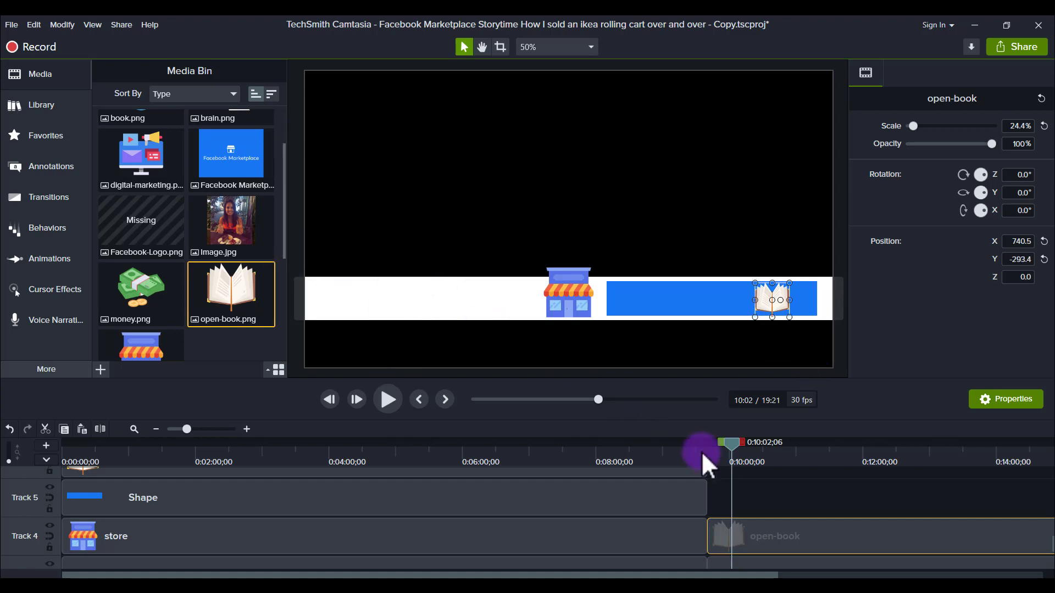
pyautogui.click(760, 499)
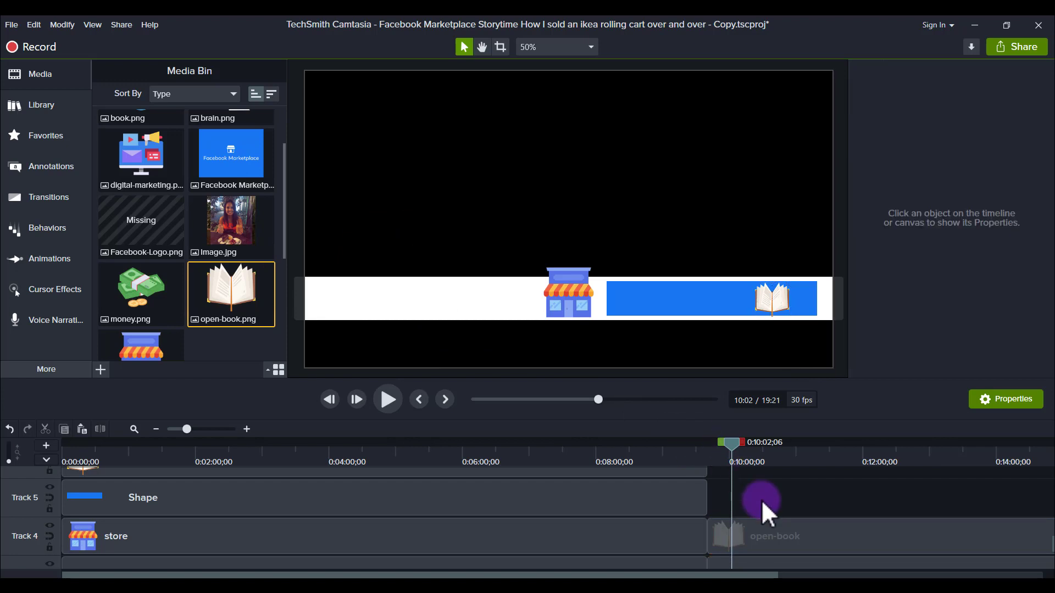
# Step: Add the Facebook Marketplace logo image from the project media to Track 5, starting where the original rectangle clip ends
pyautogui.scroll(3, 760, 499)
pyautogui.click(598, 492)
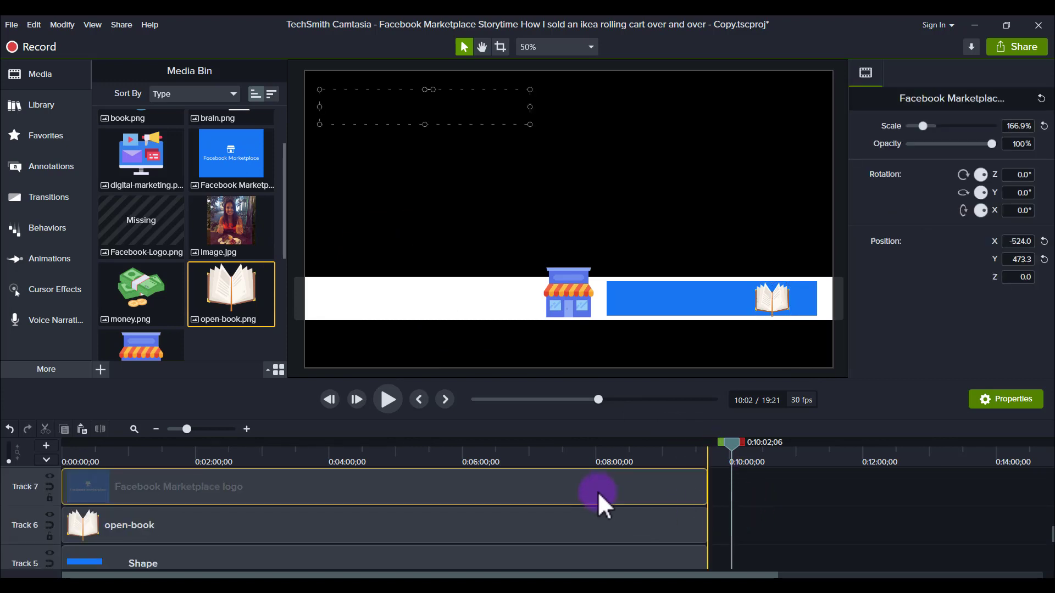
pyautogui.click(557, 449)
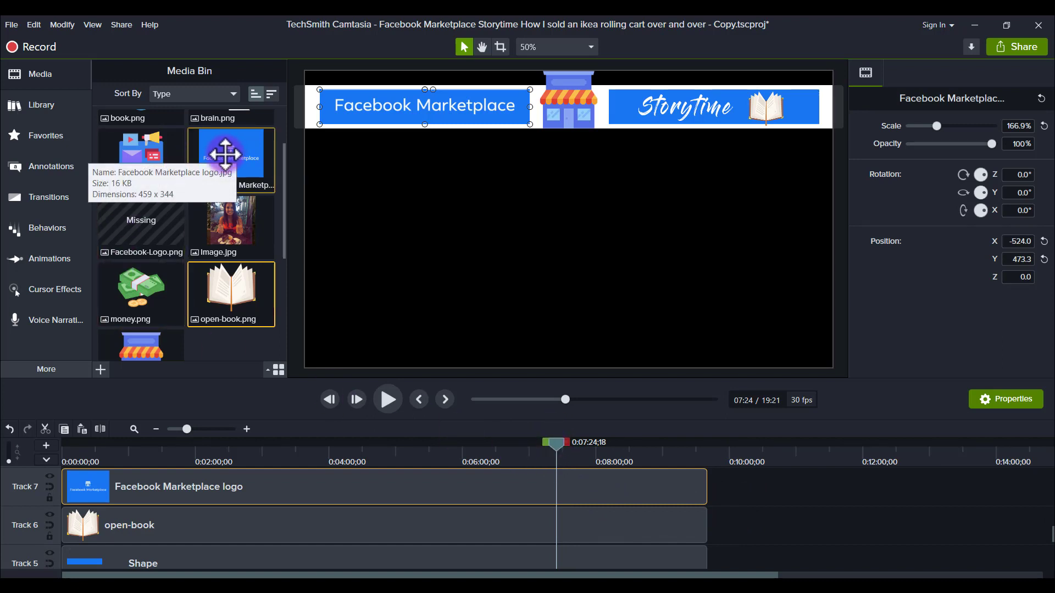
pyautogui.moveTo(225, 154); pyautogui.dragTo(753, 537)
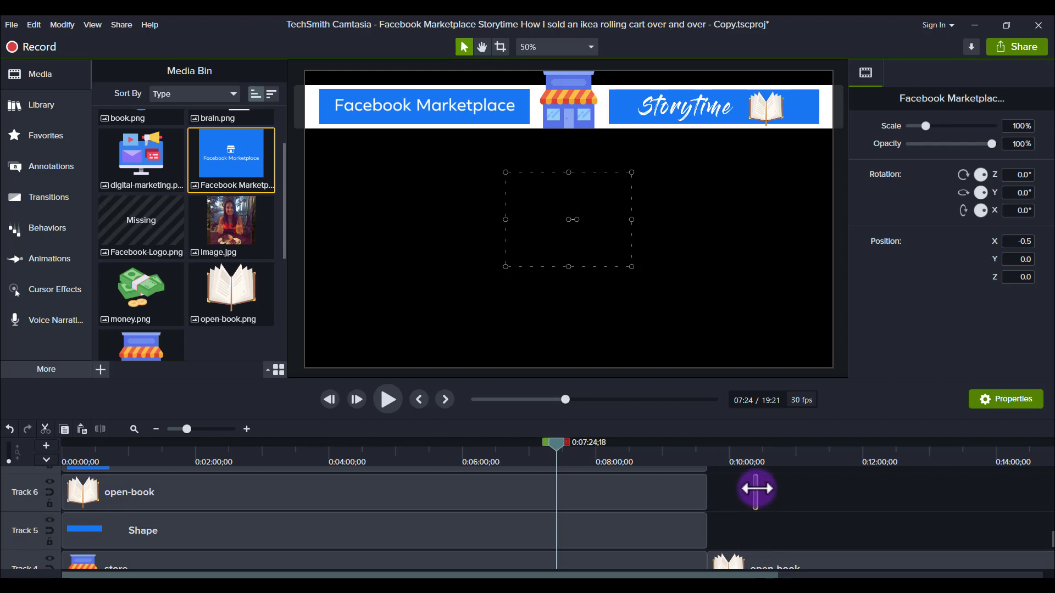
pyautogui.moveTo(756, 489); pyautogui.dragTo(758, 535)
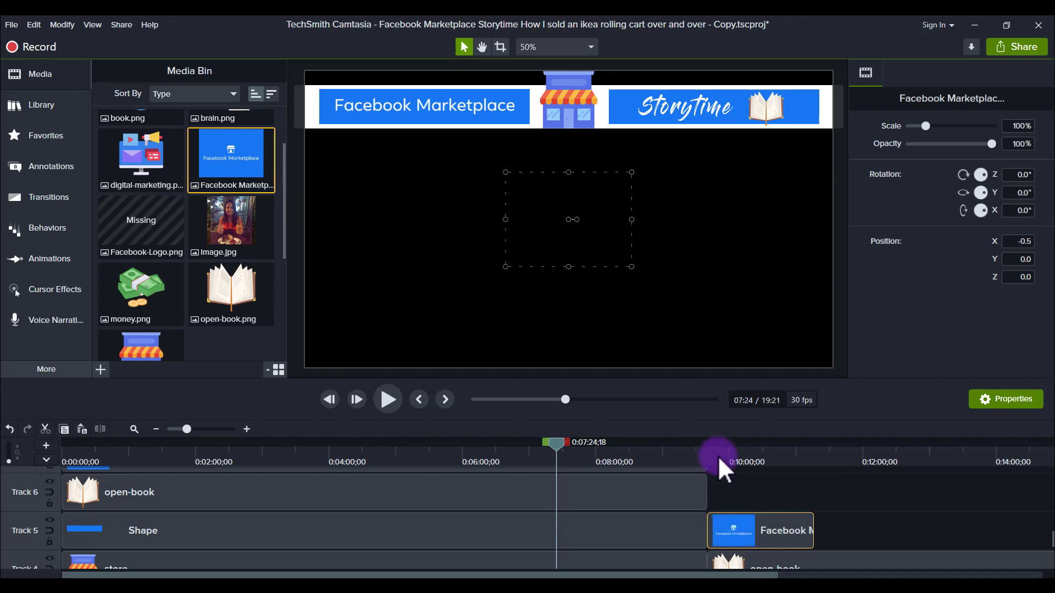
# Step: Scale the new Facebook Marketplace logo to about 169.7%, place it over the white bar's left part, and lengthen its clip on Track 5
pyautogui.click(721, 458)
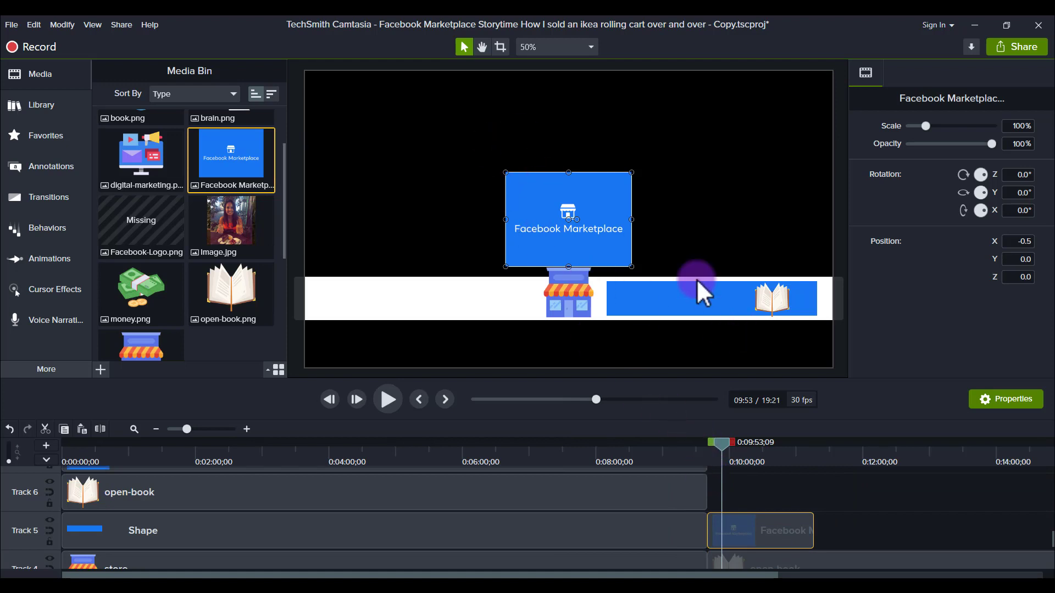
pyautogui.click(468, 455)
pyautogui.click(731, 447)
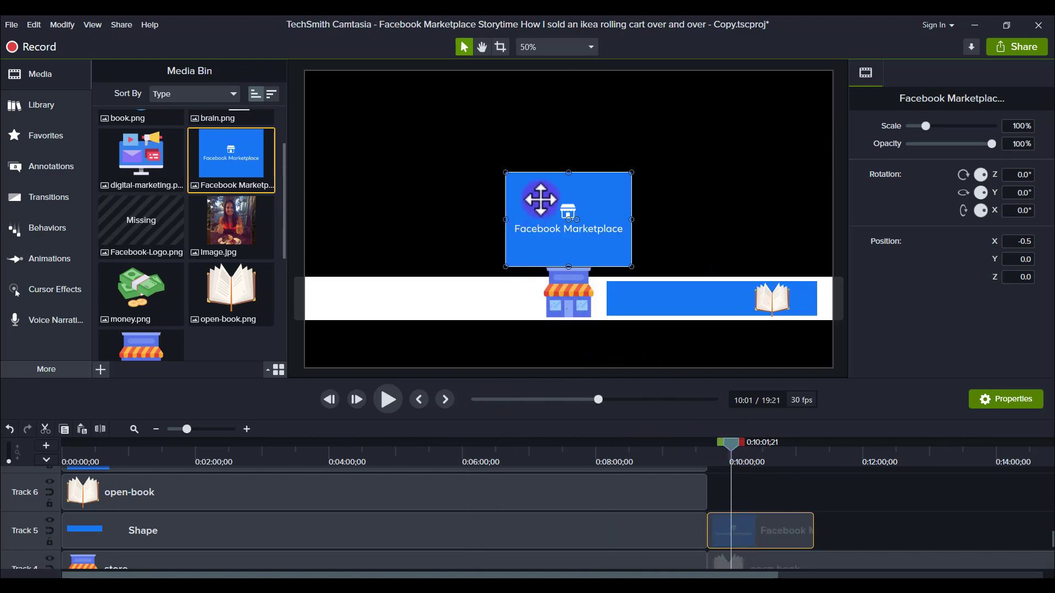
pyautogui.moveTo(537, 208); pyautogui.dragTo(380, 260)
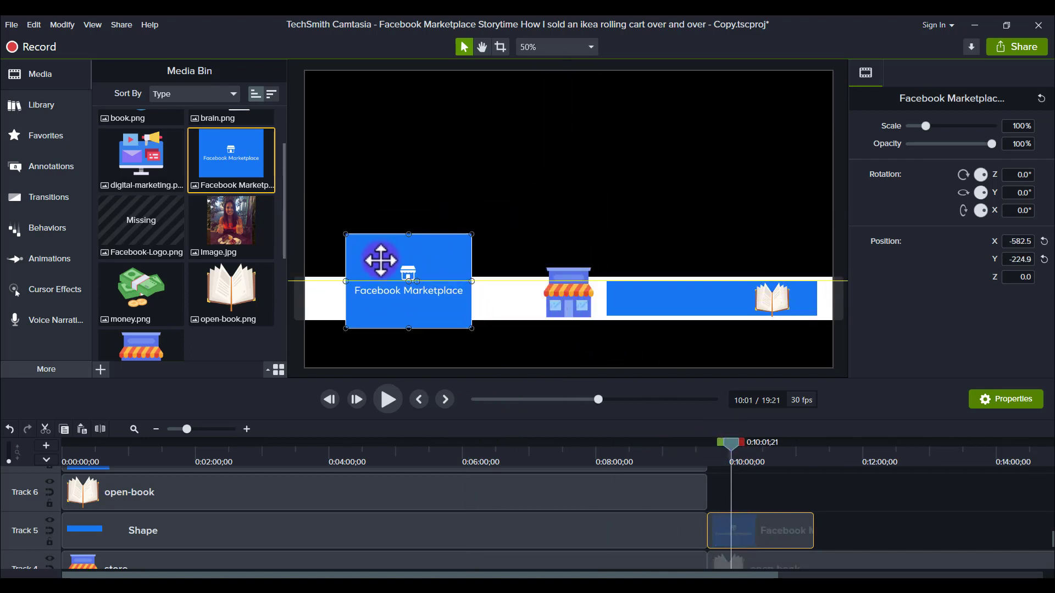
pyautogui.moveTo(471, 329); pyautogui.dragTo(558, 371)
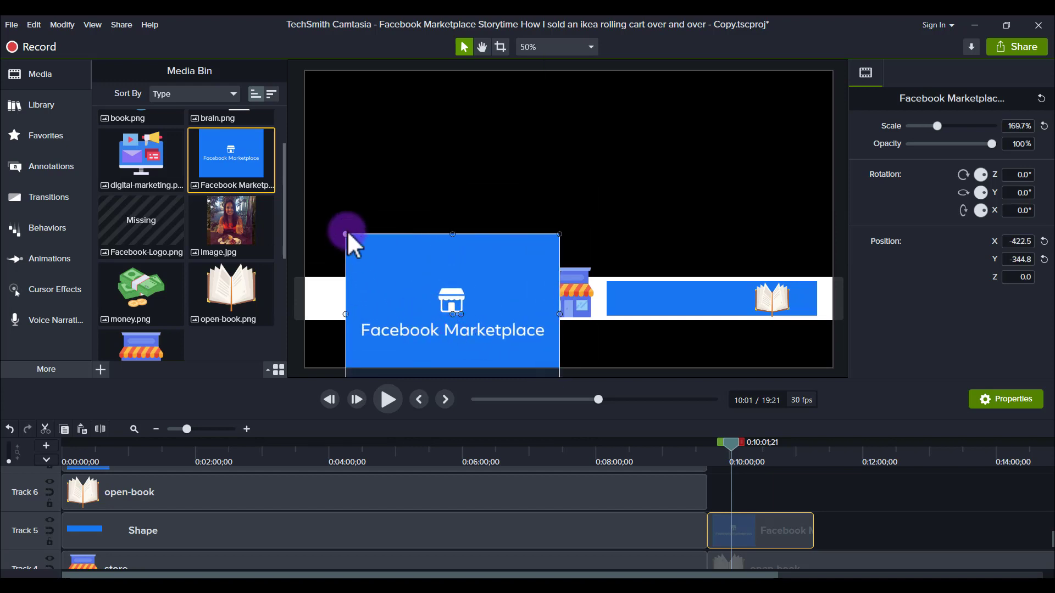
pyautogui.moveTo(399, 303); pyautogui.dragTo(368, 263)
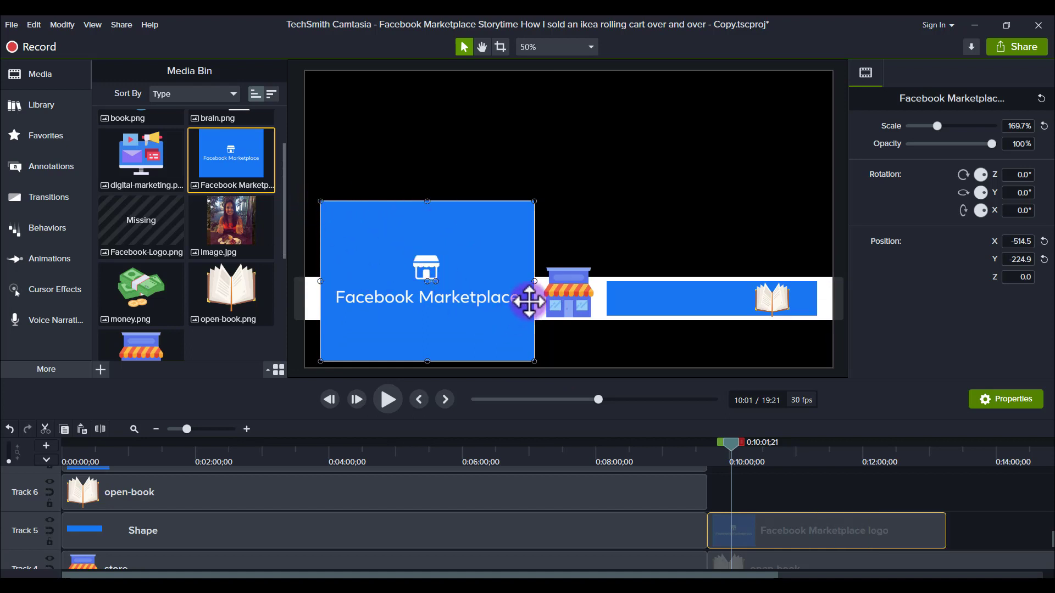
# Step: Compare the new logo with the original banner, then enlarge it to about 175.2% and move it to X about -530, Y about -209.5
pyautogui.click(429, 455)
pyautogui.click(730, 450)
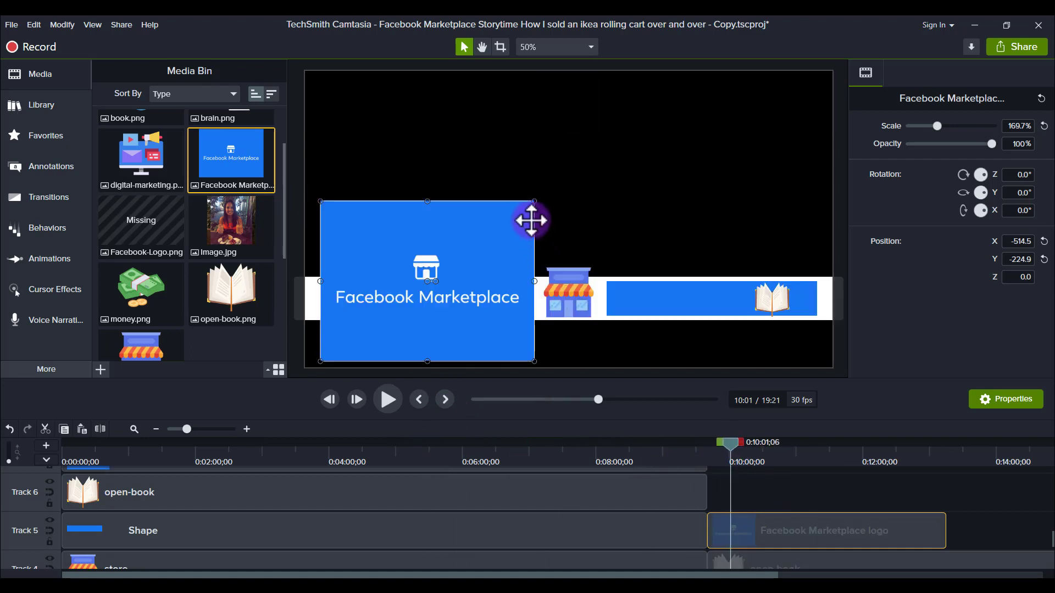
pyautogui.moveTo(536, 200); pyautogui.dragTo(542, 196)
pyautogui.moveTo(465, 243); pyautogui.dragTo(453, 246)
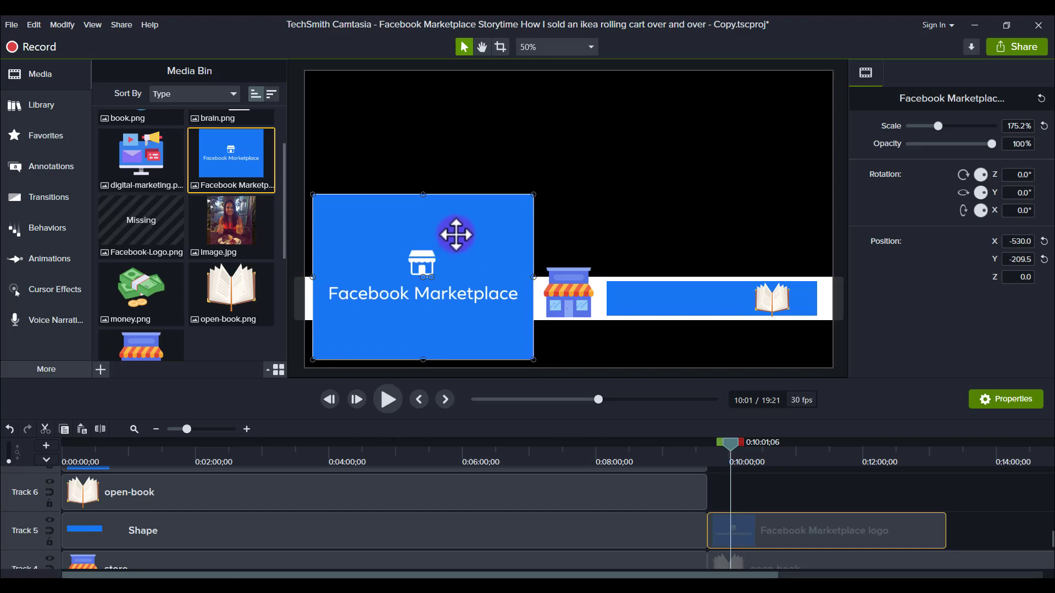
# Step: Crop the top and bottom of the new Facebook Marketplace logo down to a narrow blue strip around its text
pyautogui.click(499, 48)
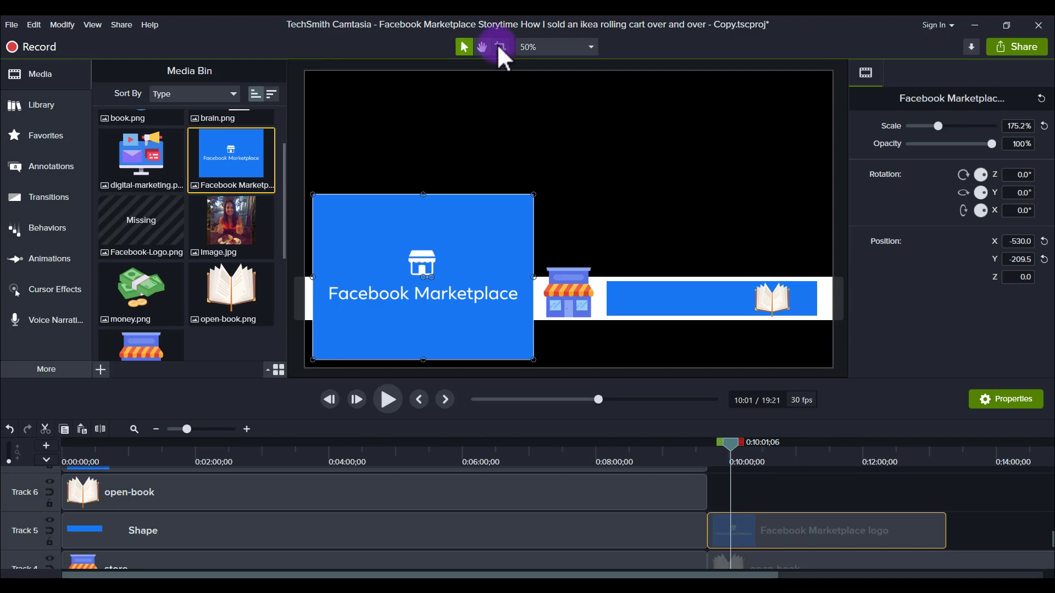
pyautogui.moveTo(423, 201); pyautogui.dragTo(422, 280)
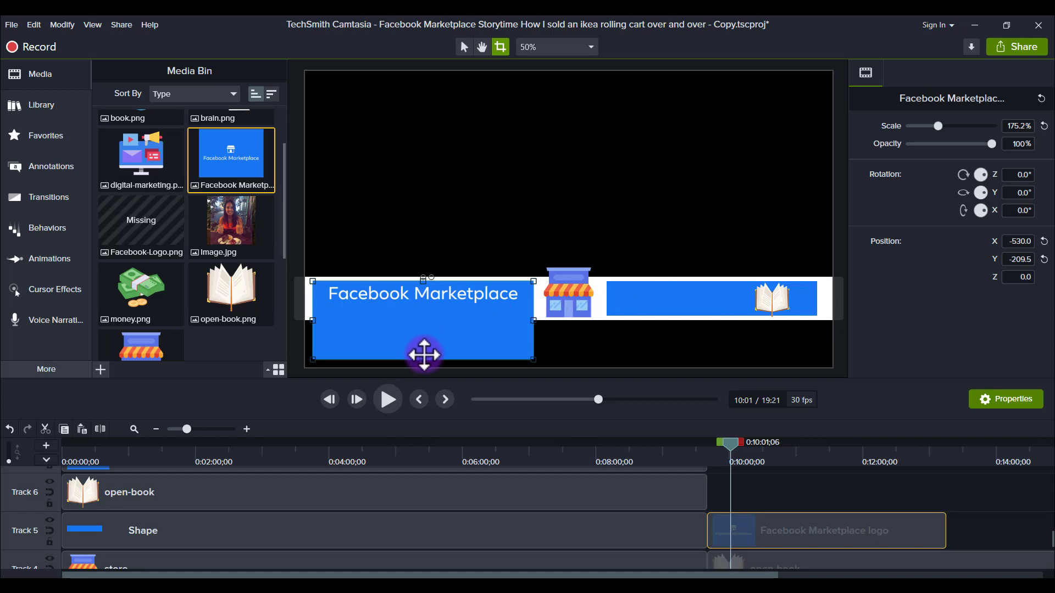
pyautogui.moveTo(423, 360); pyautogui.dragTo(414, 317)
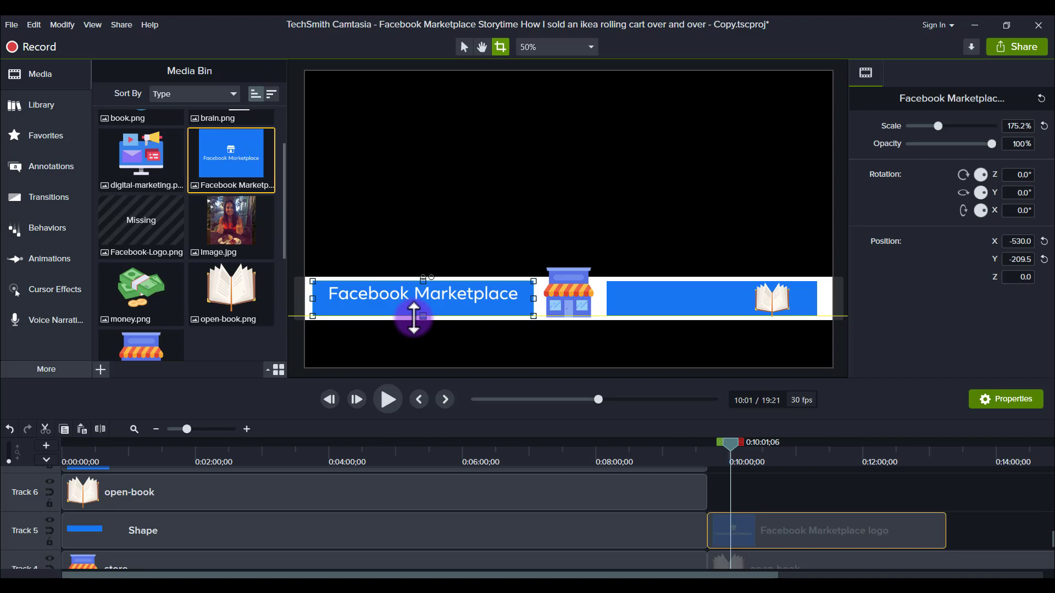
pyautogui.moveTo(414, 318); pyautogui.dragTo(414, 319)
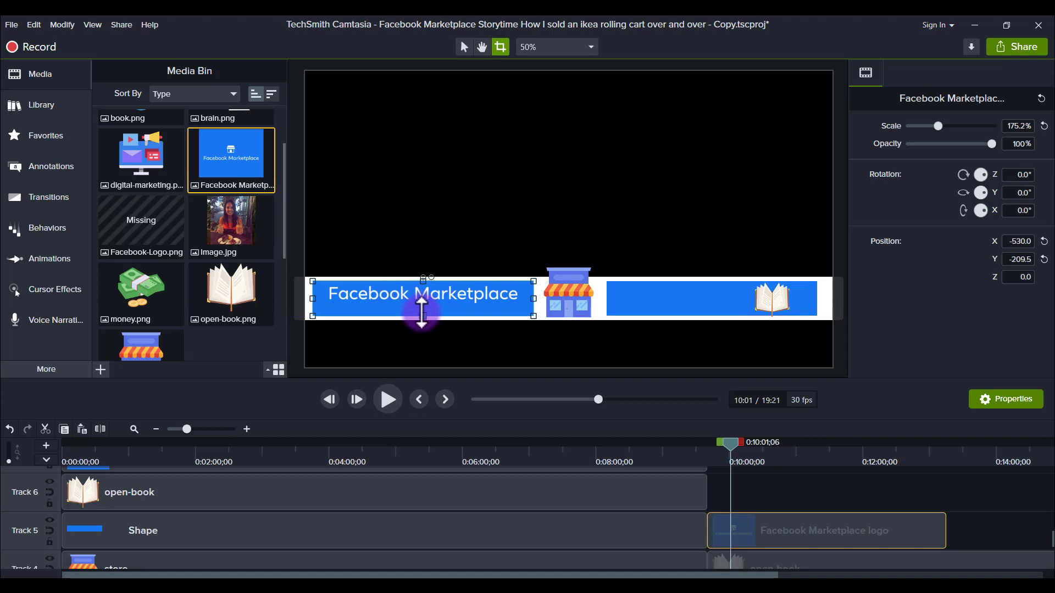
pyautogui.moveTo(422, 314); pyautogui.dragTo(420, 310)
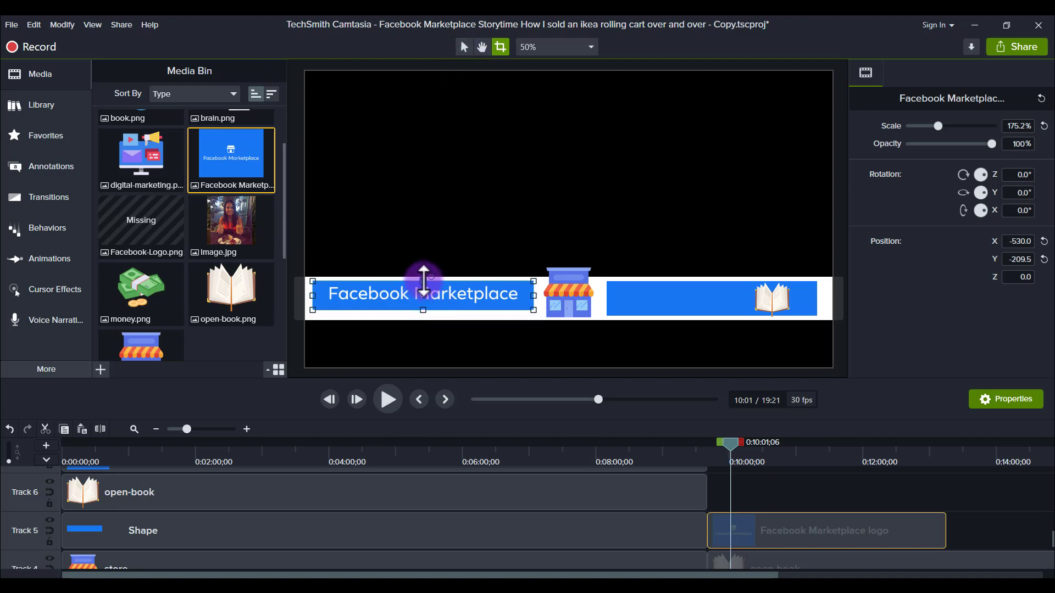
# Step: Move the cropped Facebook Marketplace strip so it is centred in the white bar's height, at X about -526 and Y about -228.2
pyautogui.moveTo(422, 282); pyautogui.dragTo(394, 298)
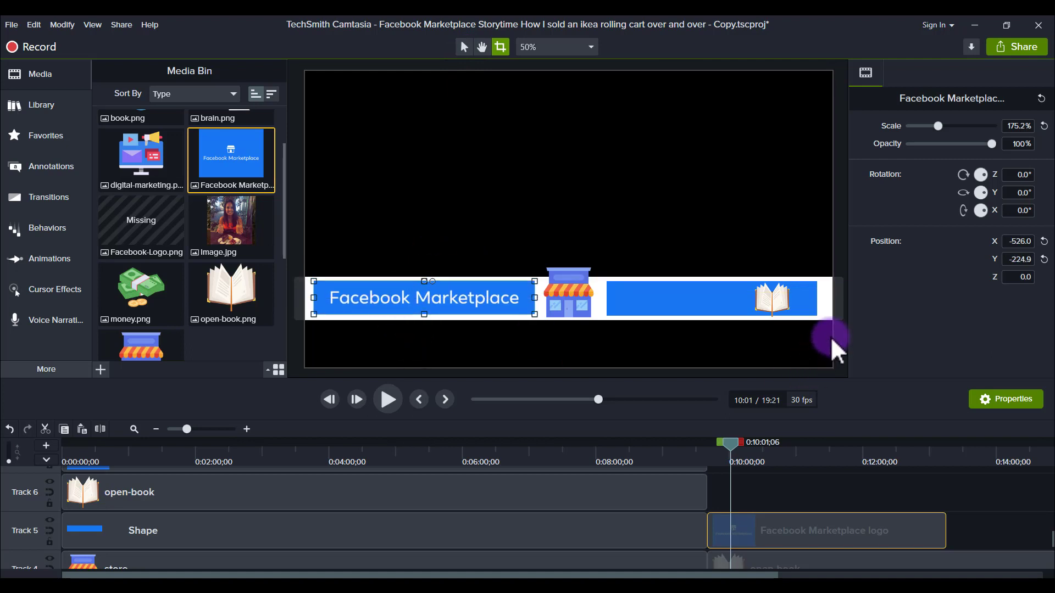
pyautogui.click(841, 217)
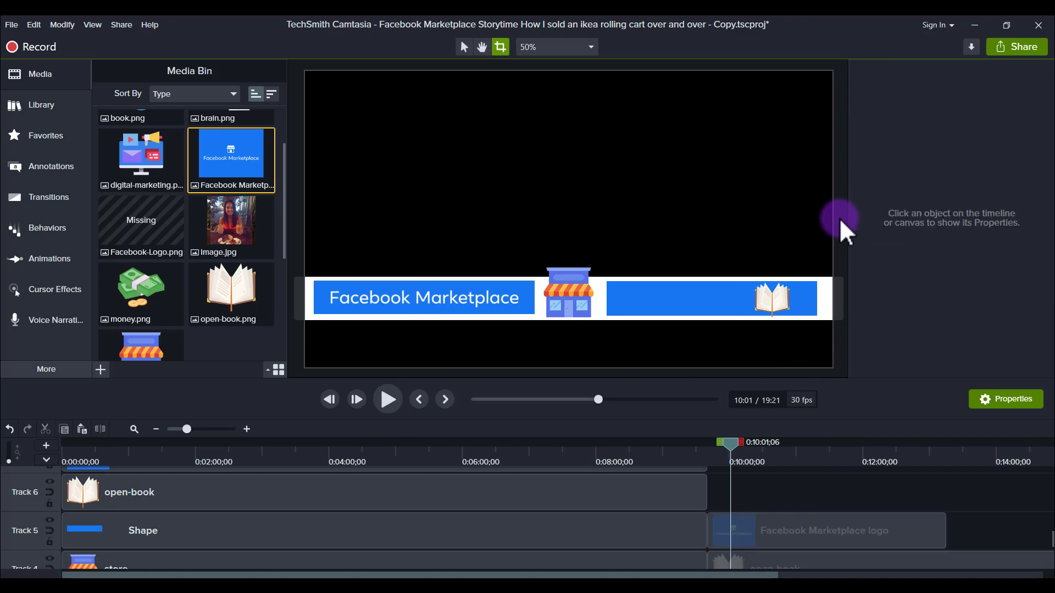
pyautogui.click(391, 303)
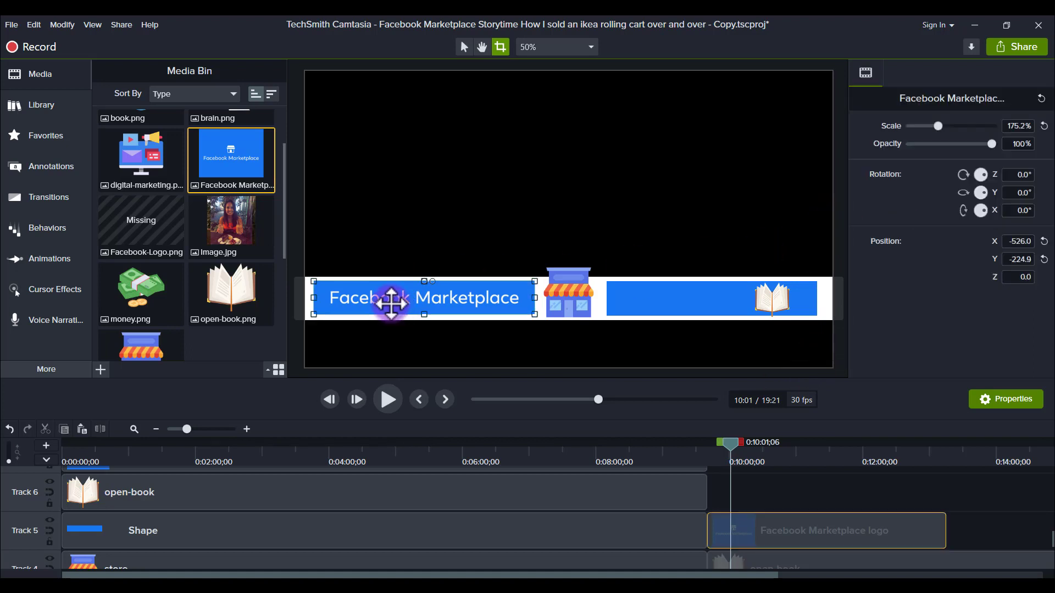
pyautogui.click(835, 235)
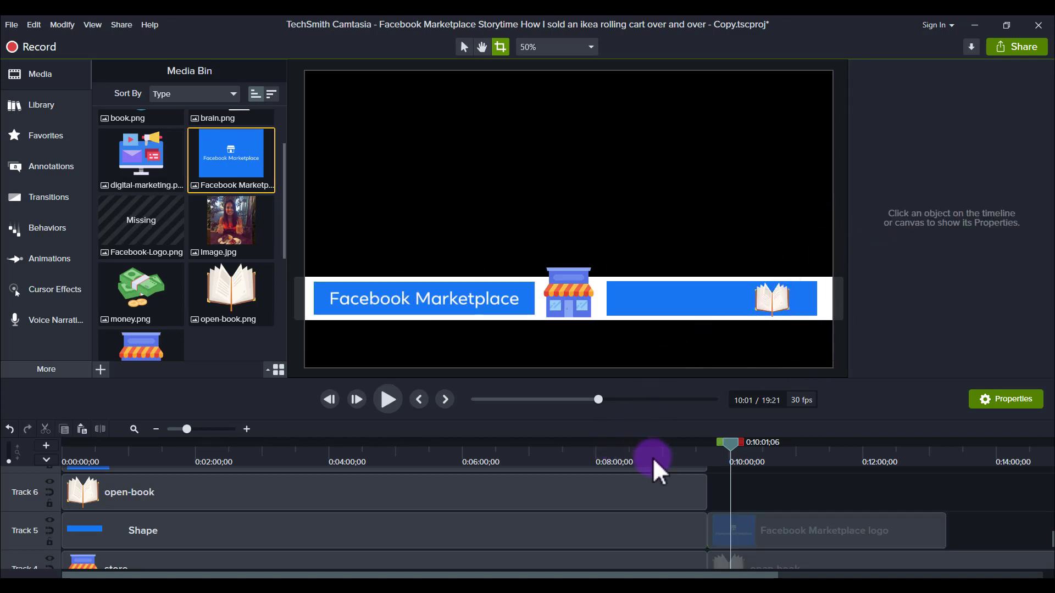
# Step: Examine the original banner's two stacked Storytime text clips on Tracks 8 and 9, including their font settings and appearance on the canvas
pyautogui.scroll(1, 520, 531)
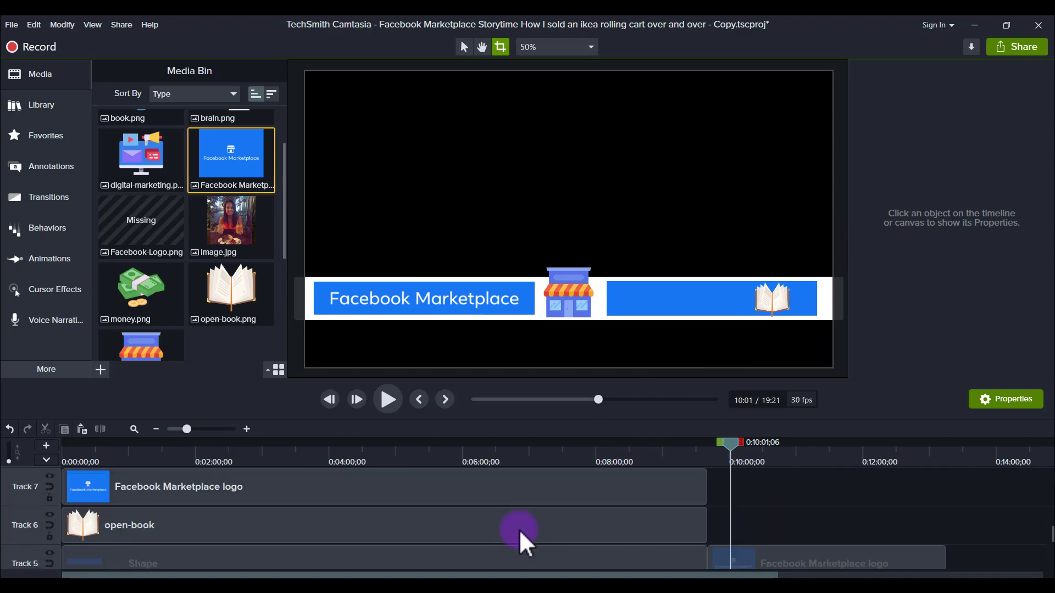
pyautogui.scroll(1, 518, 529)
pyautogui.click(295, 476)
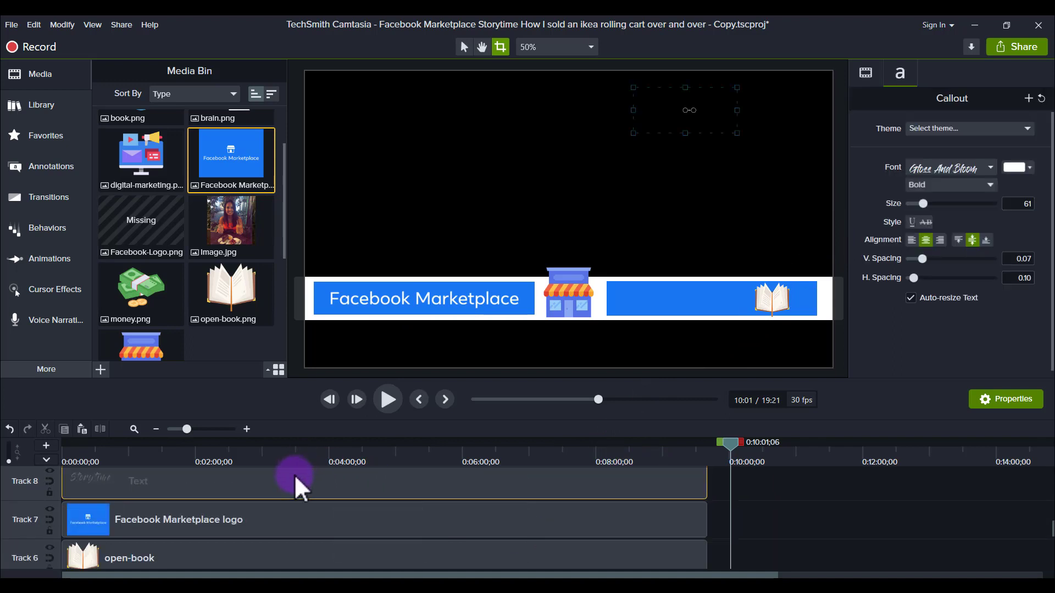
pyautogui.scroll(1, 295, 476)
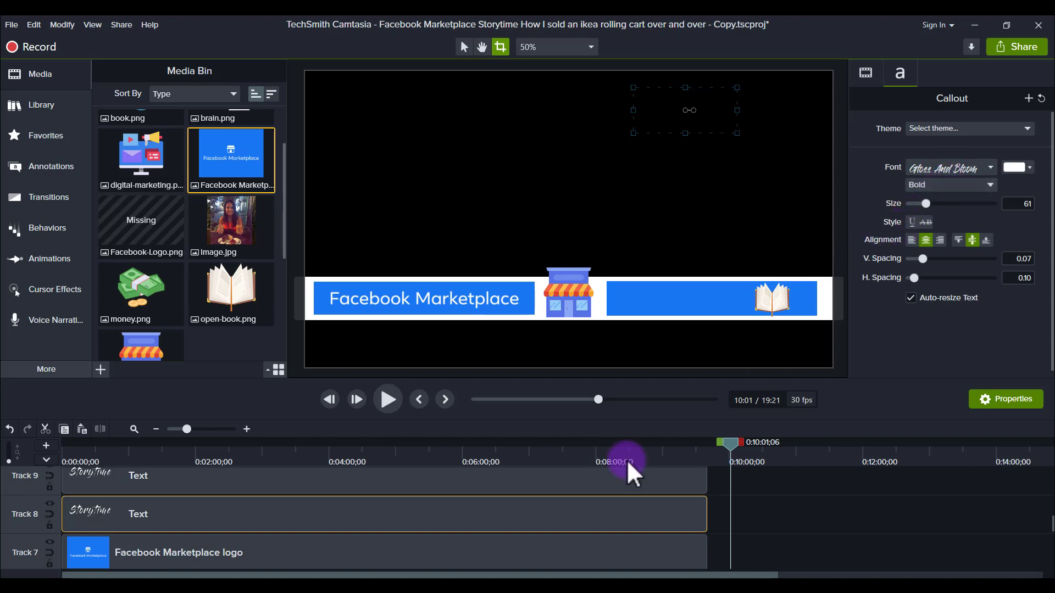
pyautogui.moveTo(380, 449); pyautogui.dragTo(433, 451)
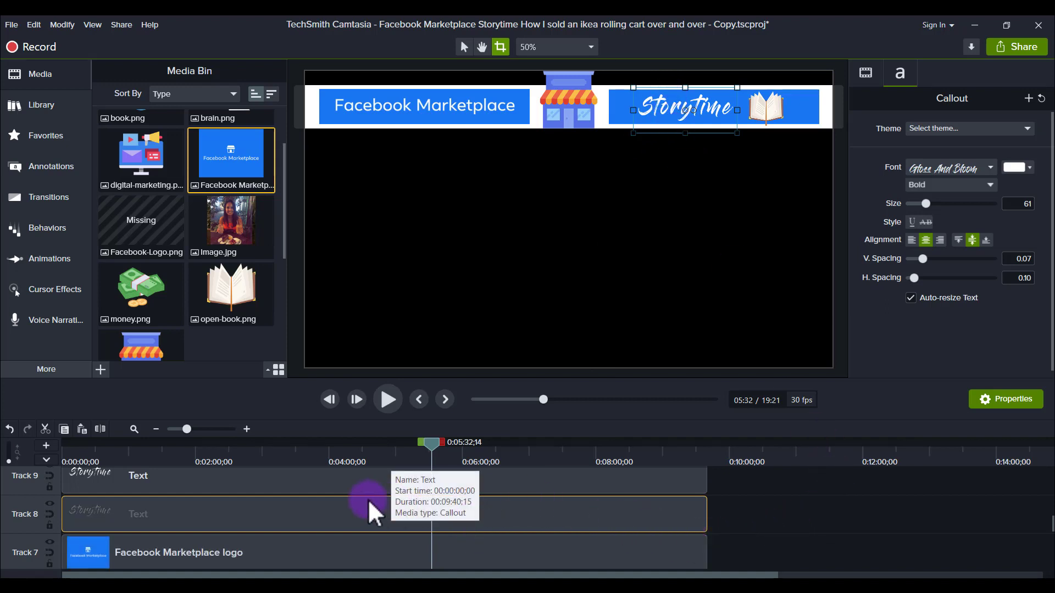
pyautogui.click(244, 481)
pyautogui.scroll(1, 243, 483)
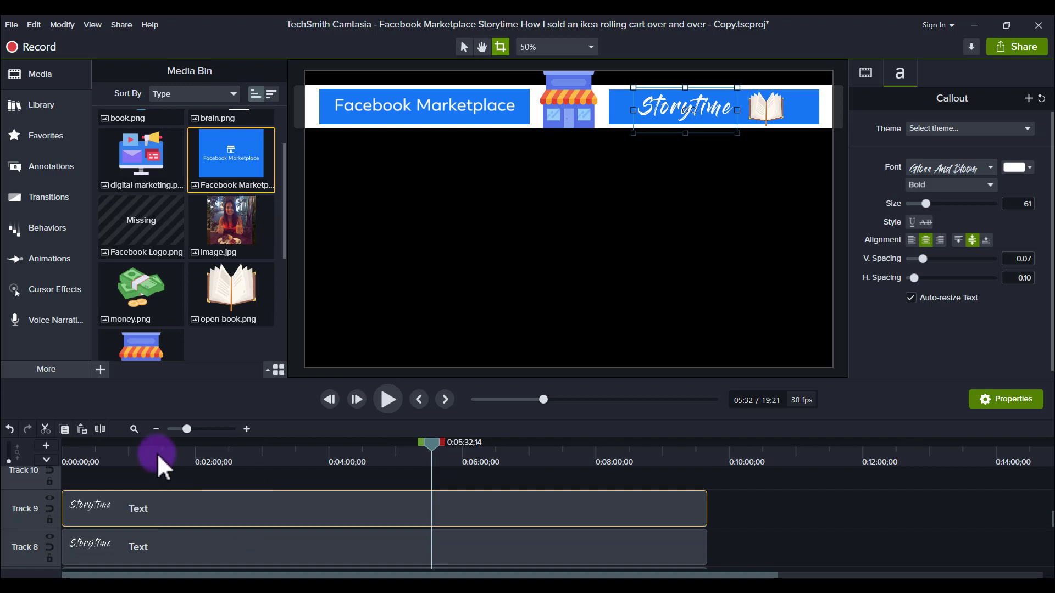
pyautogui.moveTo(156, 452); pyautogui.dragTo(290, 480)
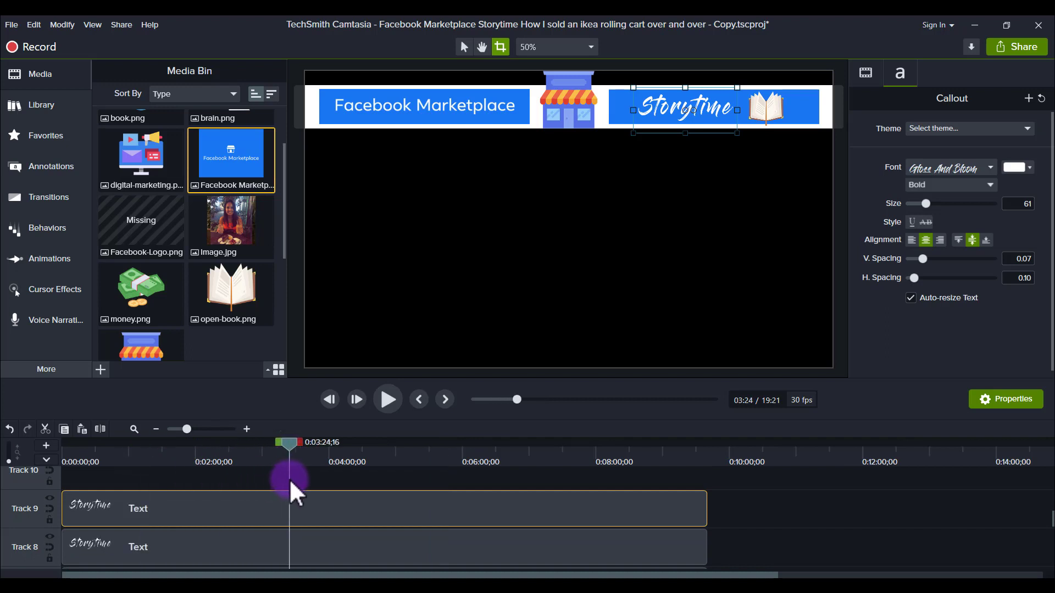
pyautogui.click(95, 476)
pyautogui.click(79, 450)
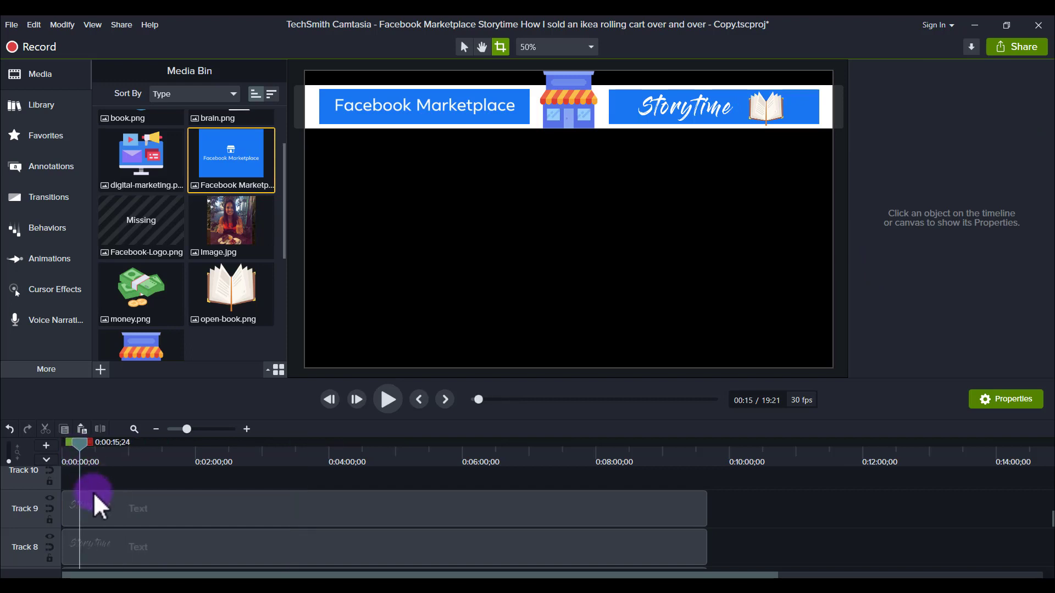
# Step: Compare single and doubled Storytime text by shifting the Track 9 text clip away from the timeline start and back again
pyautogui.moveTo(95, 502); pyautogui.dragTo(207, 524)
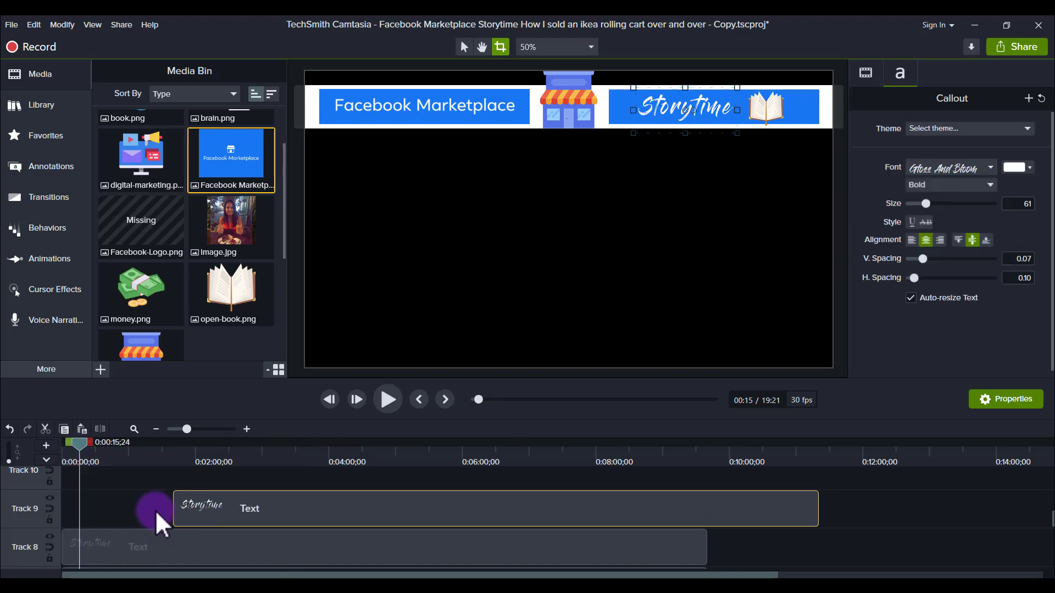
pyautogui.click(296, 343)
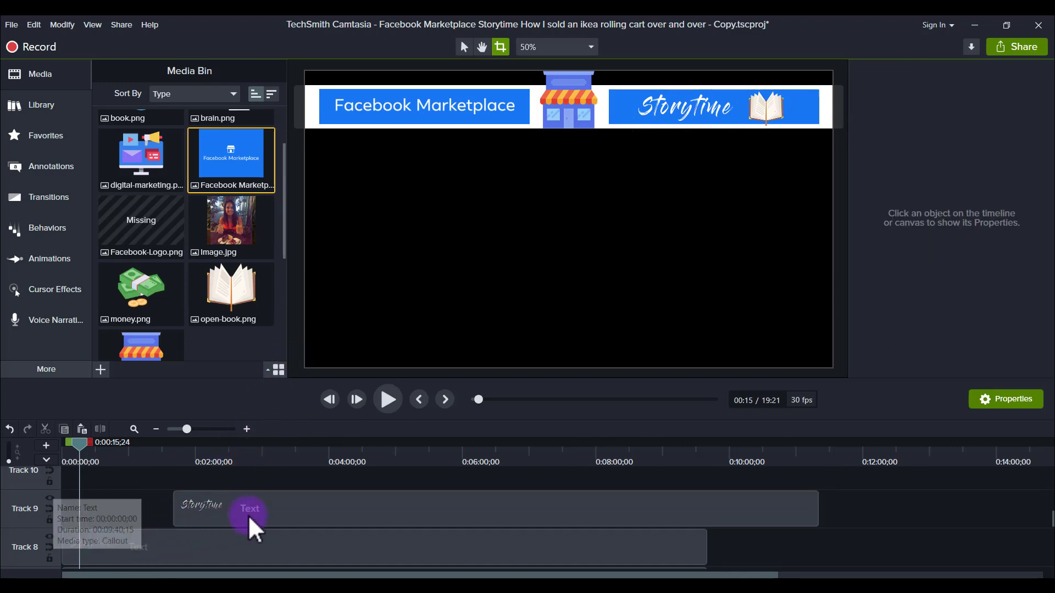
pyautogui.moveTo(318, 511); pyautogui.dragTo(135, 513)
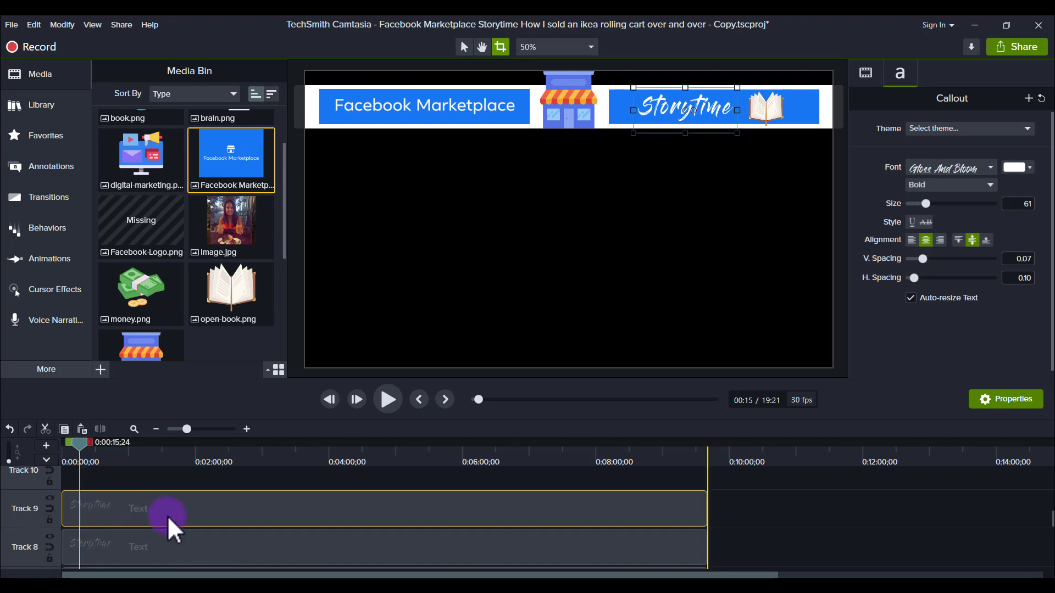
pyautogui.moveTo(213, 514); pyautogui.dragTo(253, 529)
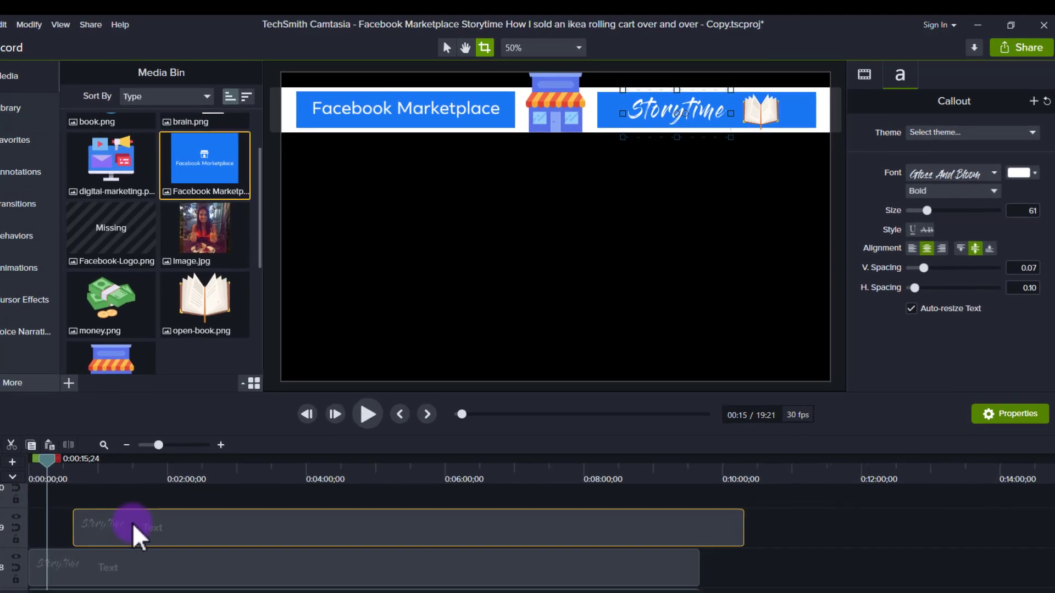
pyautogui.moveTo(133, 523); pyautogui.dragTo(55, 524)
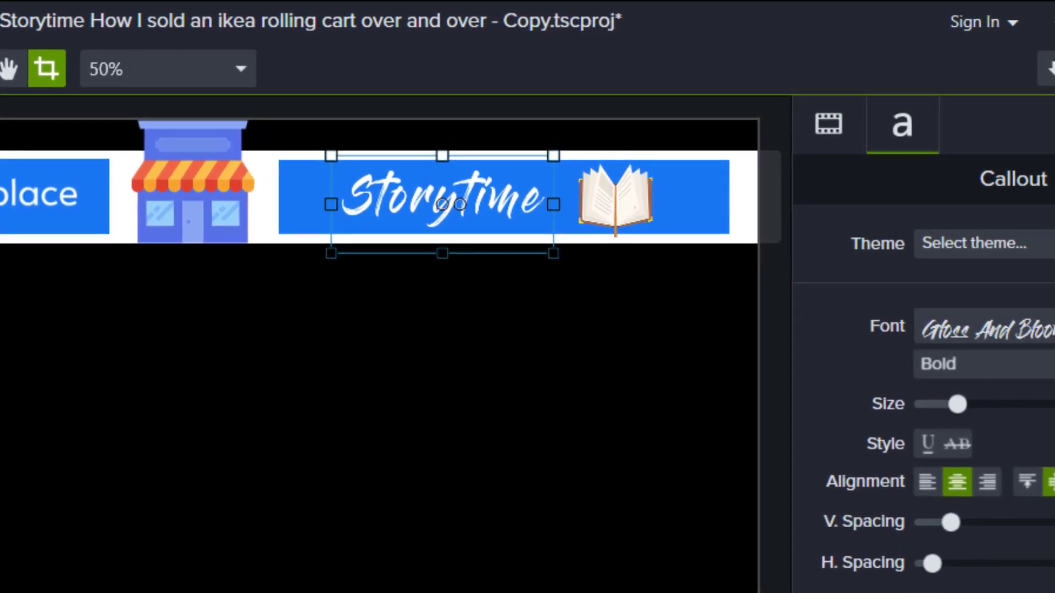
pyautogui.click(95, 500)
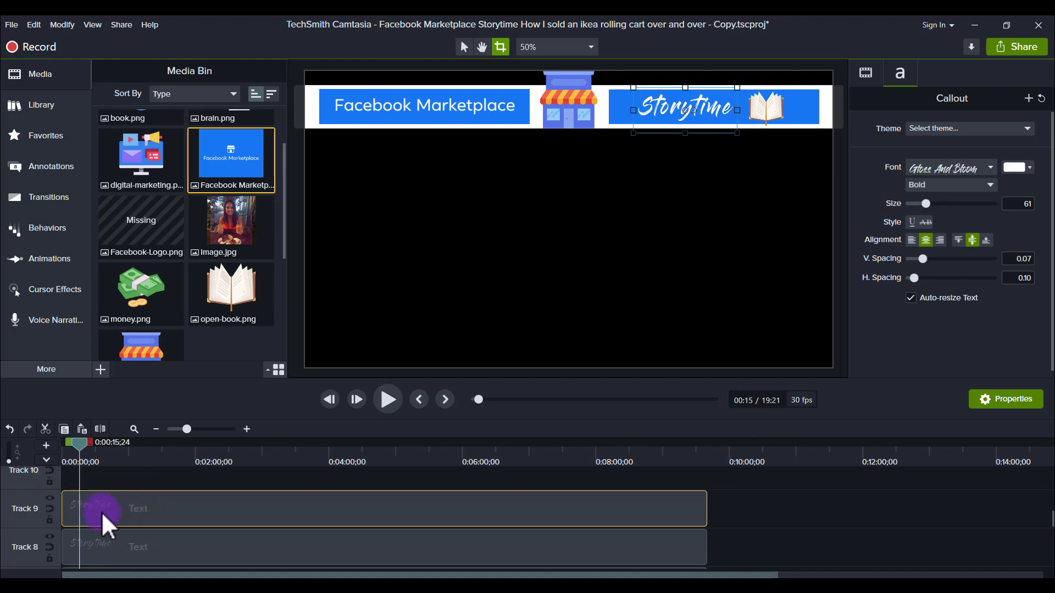
pyautogui.moveTo(104, 518); pyautogui.dragTo(176, 520)
pyautogui.click(292, 351)
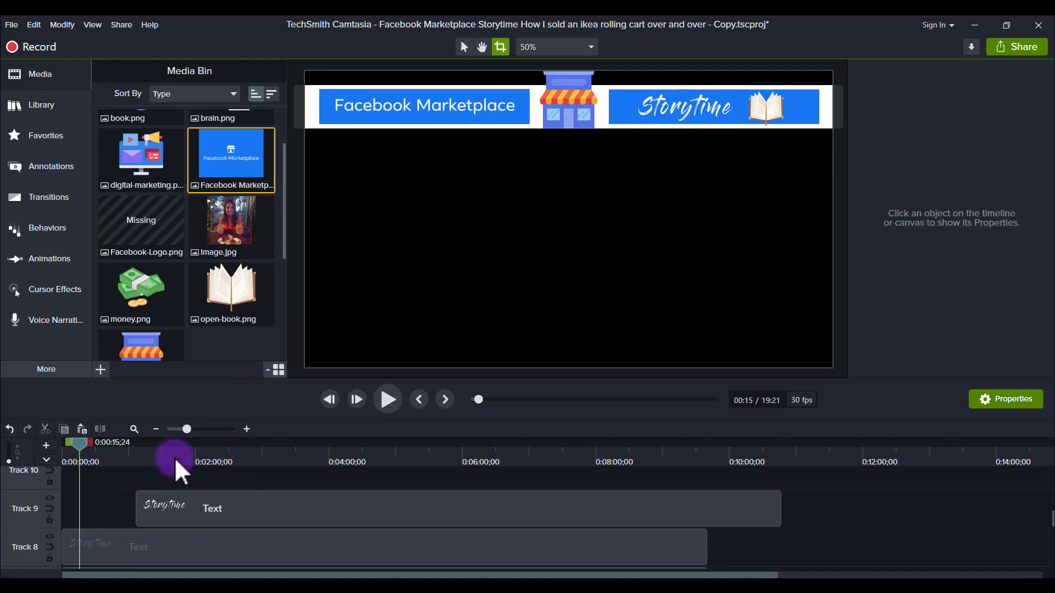
pyautogui.moveTo(202, 511); pyautogui.dragTo(65, 499)
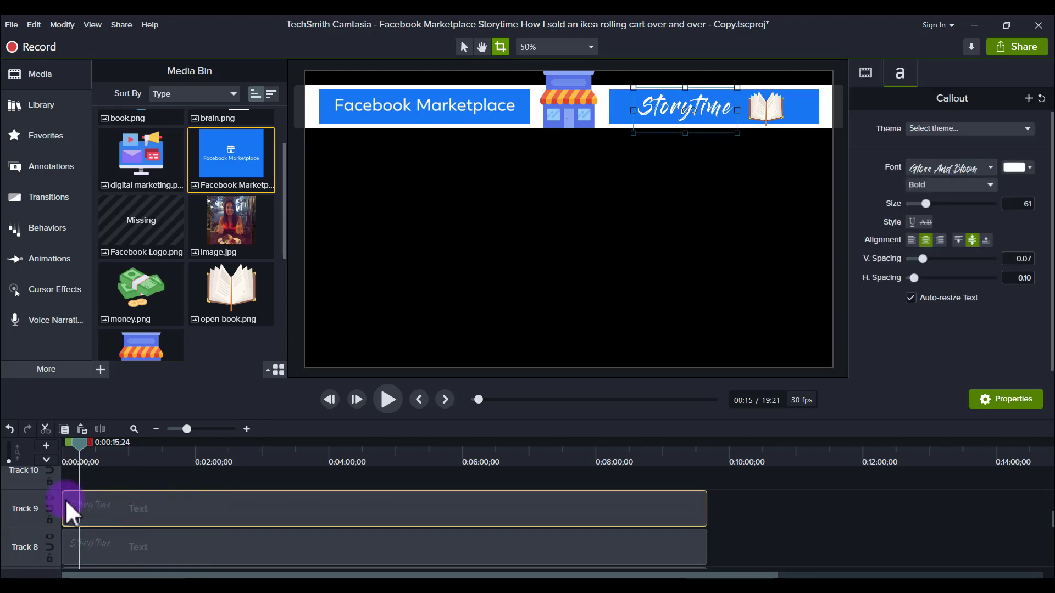
# Step: Duplicate both Storytime text clips at about 0:09:59 and place the copies together on the new blue rectangle beside the open book
pyautogui.keyDown('ctrl'); pyautogui.click(633, 540); pyautogui.keyUp('ctrl')
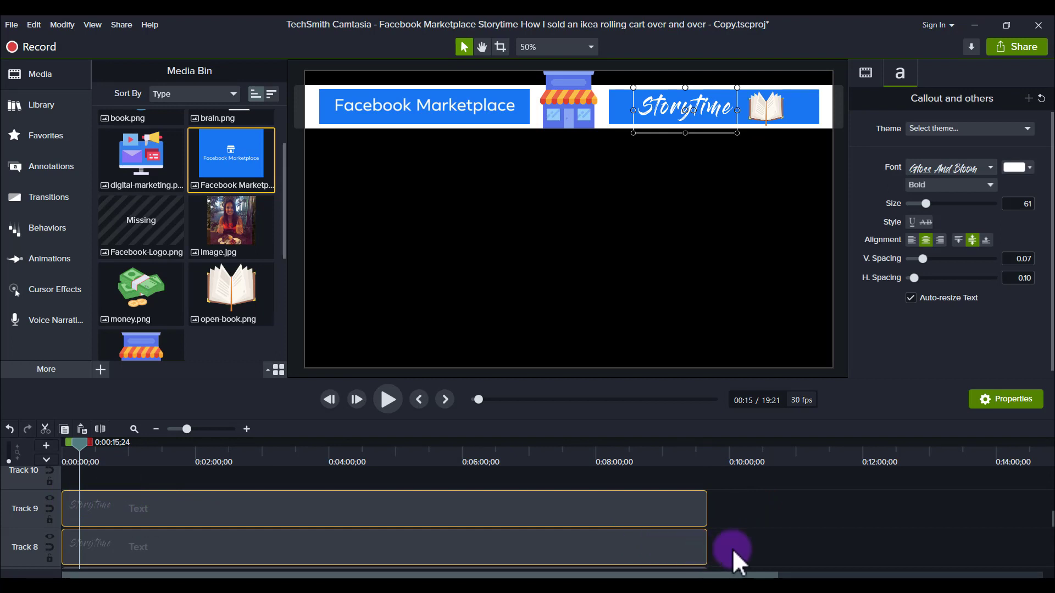
pyautogui.scroll(-3, 732, 546)
pyautogui.click(720, 459)
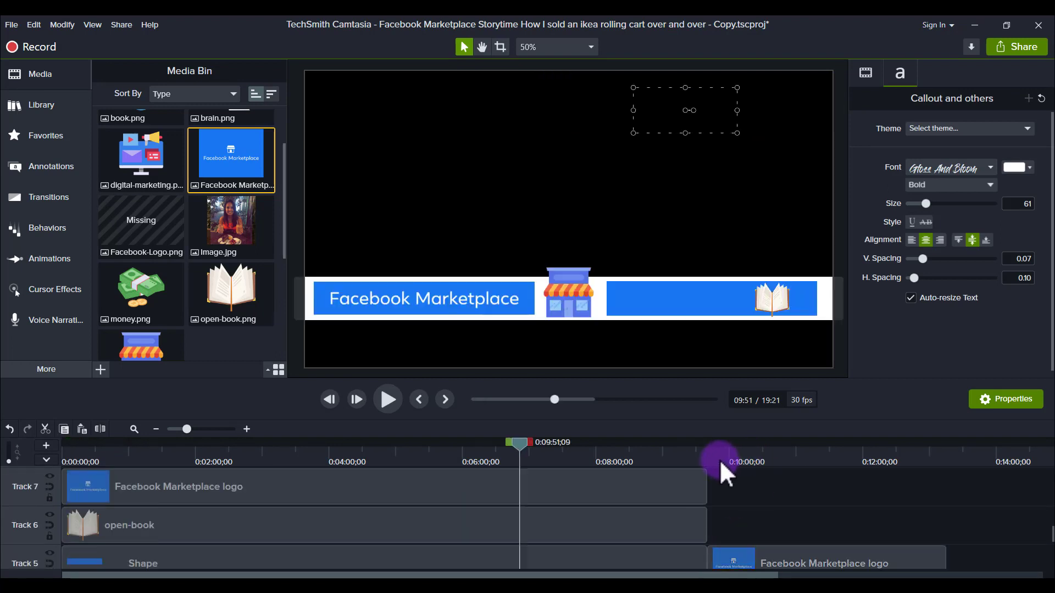
pyautogui.moveTo(720, 459); pyautogui.dragTo(727, 460)
pyautogui.hotkey('ctrl', 'v')
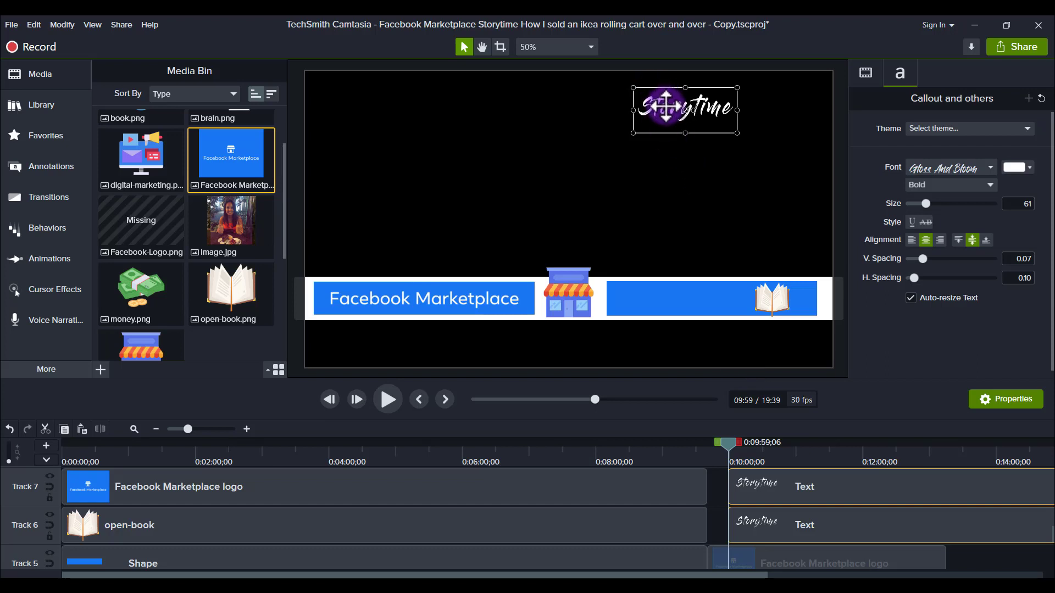
pyautogui.moveTo(666, 105); pyautogui.dragTo(665, 286)
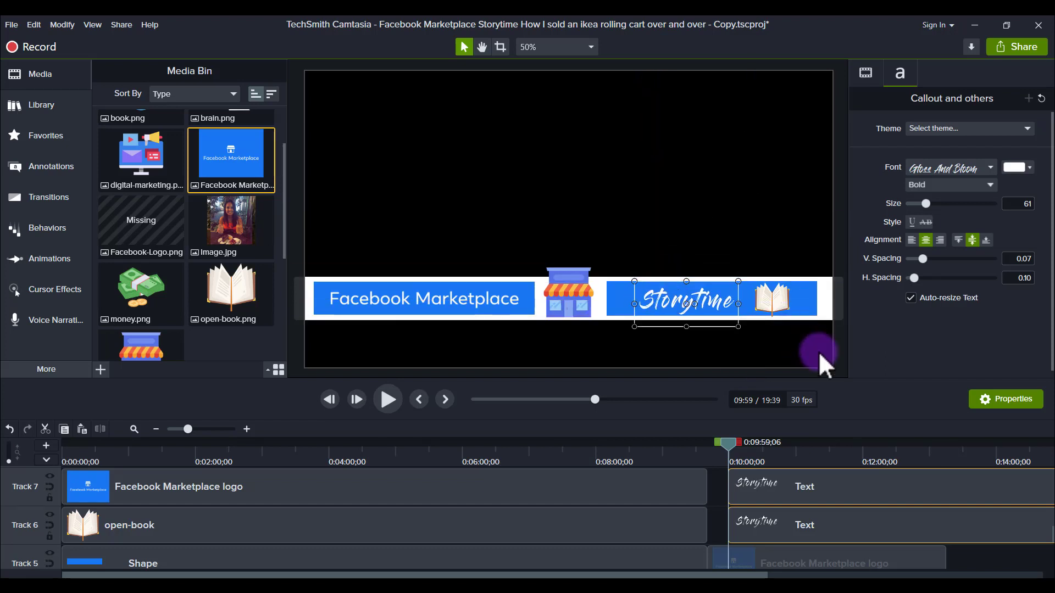
pyautogui.click(844, 363)
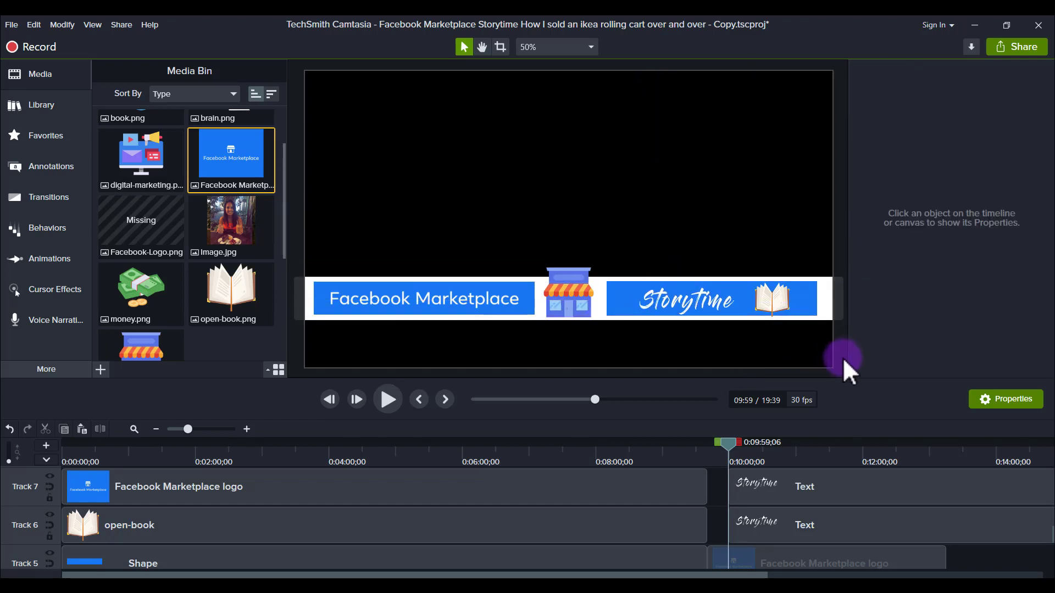
# Step: Trim the right edge of the new Facebook Marketplace strip slightly by cropping, and nudge the strip a little to the right
pyautogui.click(504, 311)
pyautogui.click(465, 48)
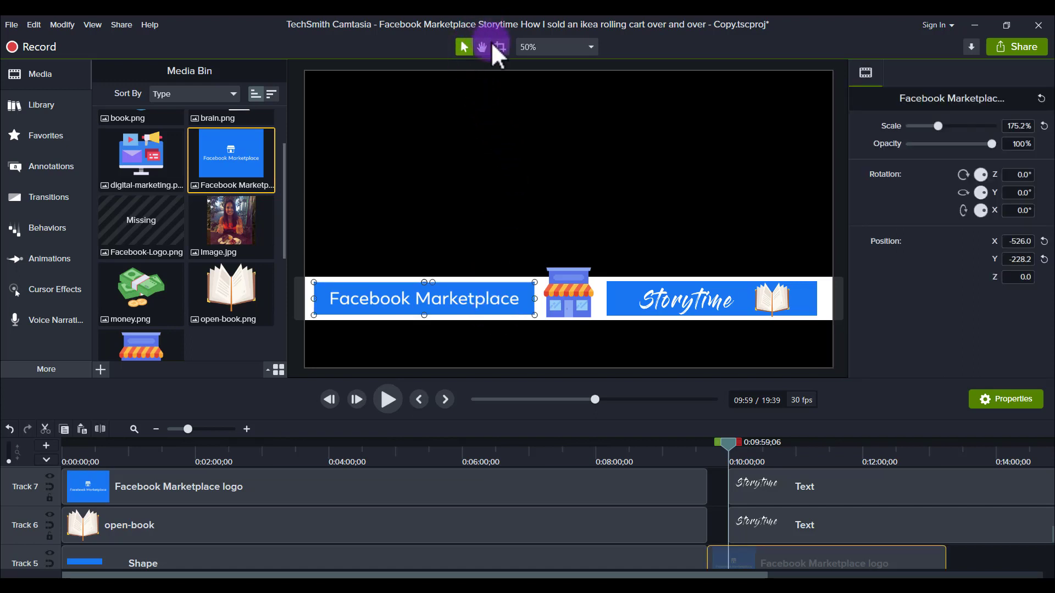
pyautogui.click(494, 45)
pyautogui.moveTo(535, 299); pyautogui.dragTo(533, 300)
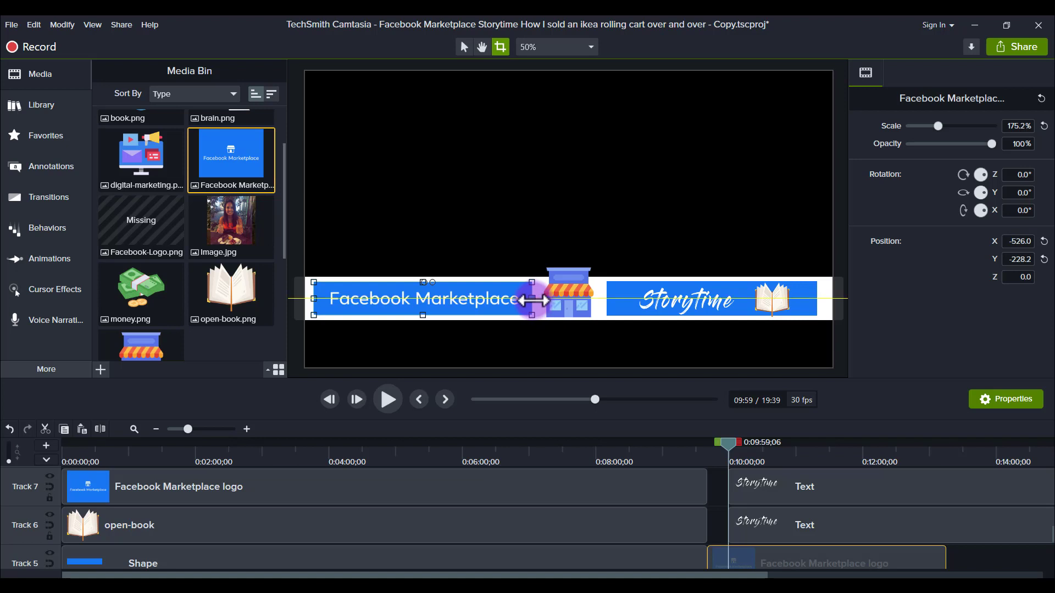
pyautogui.moveTo(440, 300); pyautogui.dragTo(443, 300)
pyautogui.click(467, 343)
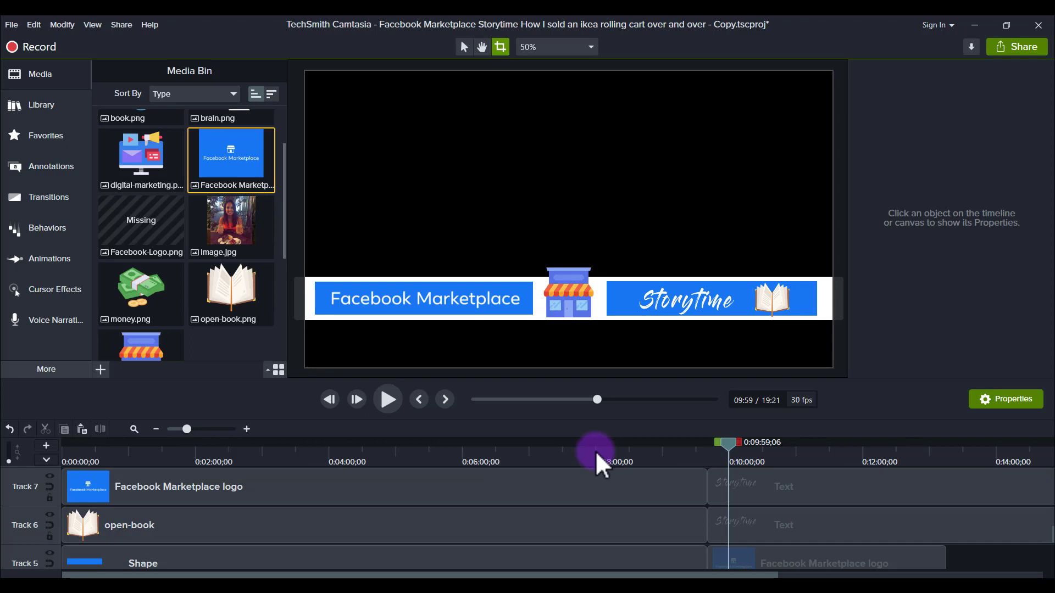
pyautogui.scroll(3, 761, 512)
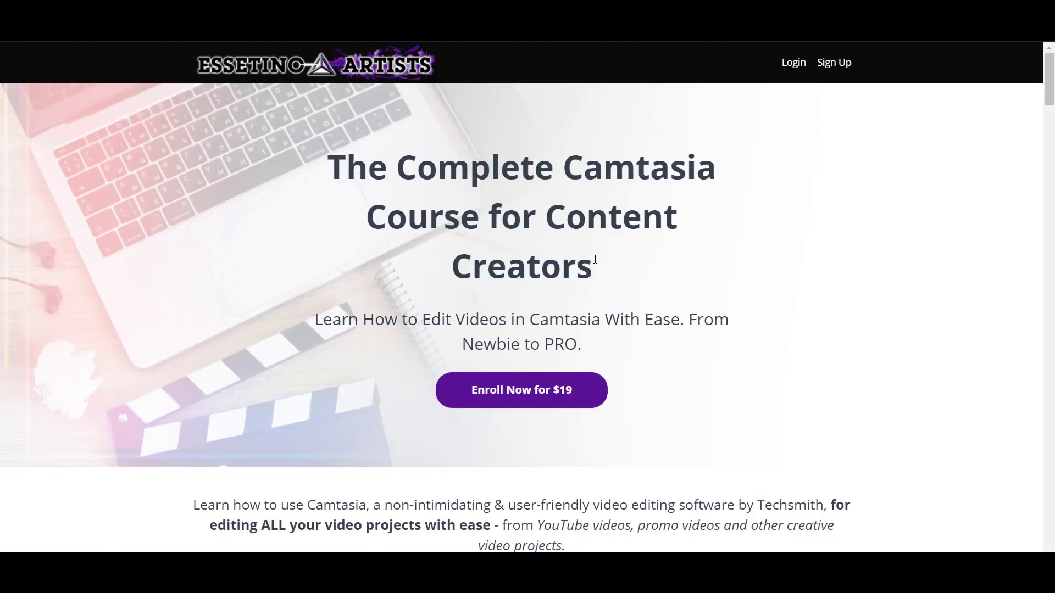
# Step: Switch to the browser and examine the web page and curriculum of The Complete Camtasia Course for Content Creators
pyautogui.moveTo(328, 184); pyautogui.dragTo(642, 269)
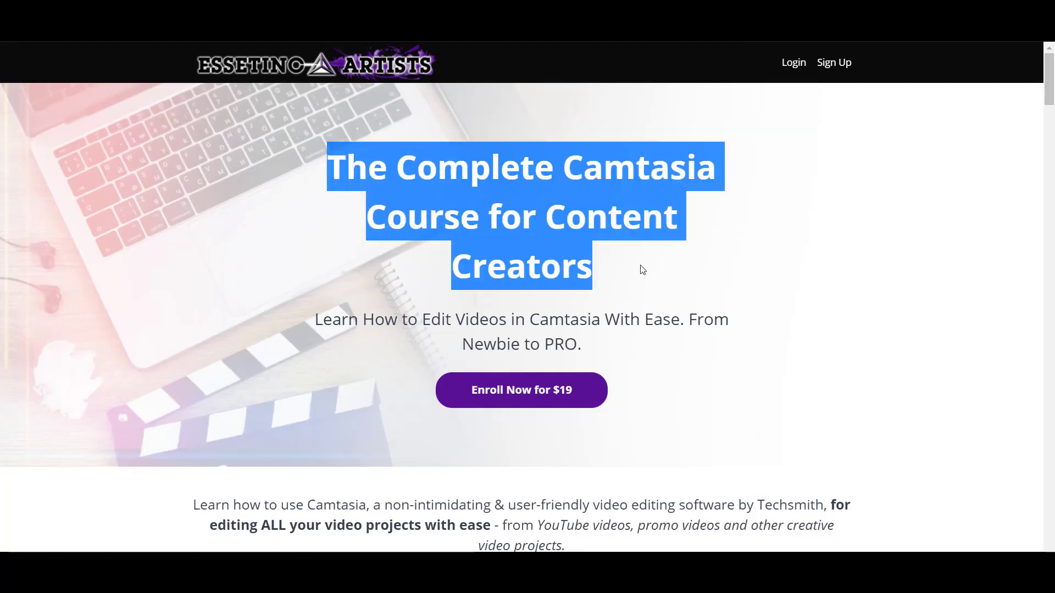
pyautogui.click(644, 368)
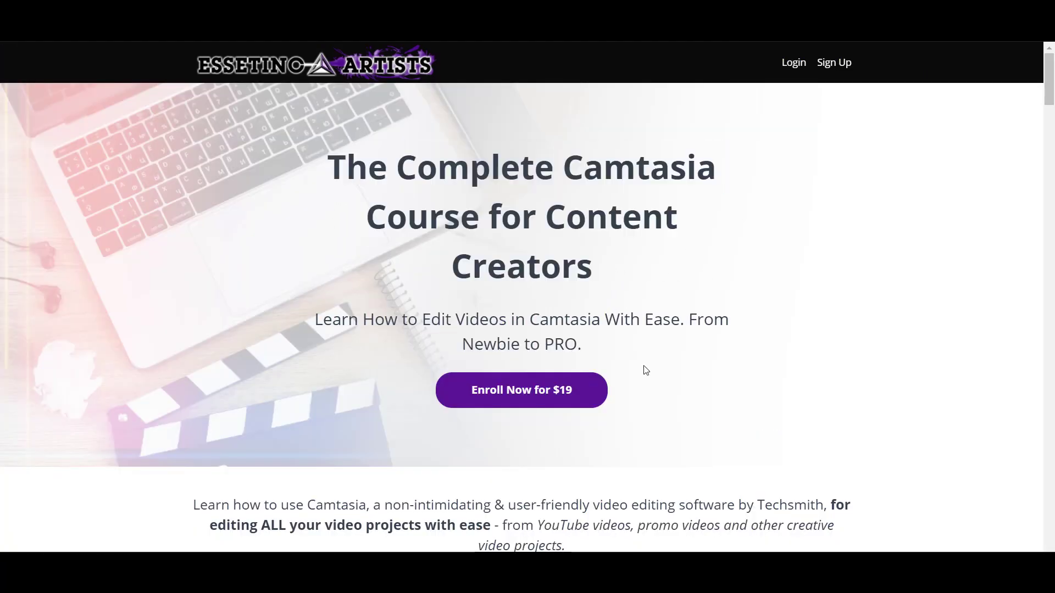
pyautogui.scroll(-3, 645, 366)
pyautogui.scroll(-10, 644, 366)
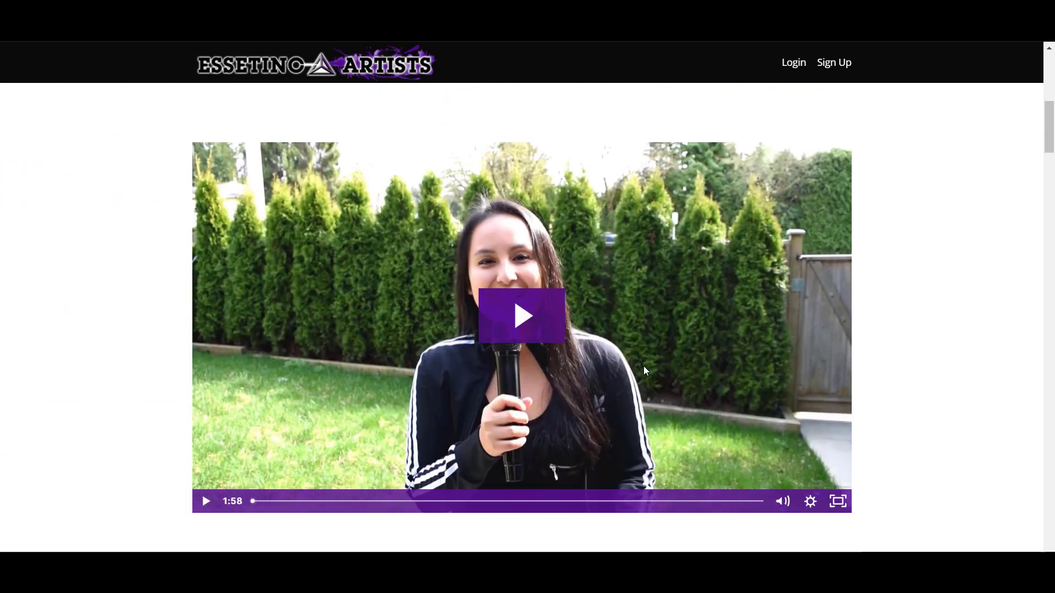
pyautogui.scroll(-11, 645, 369)
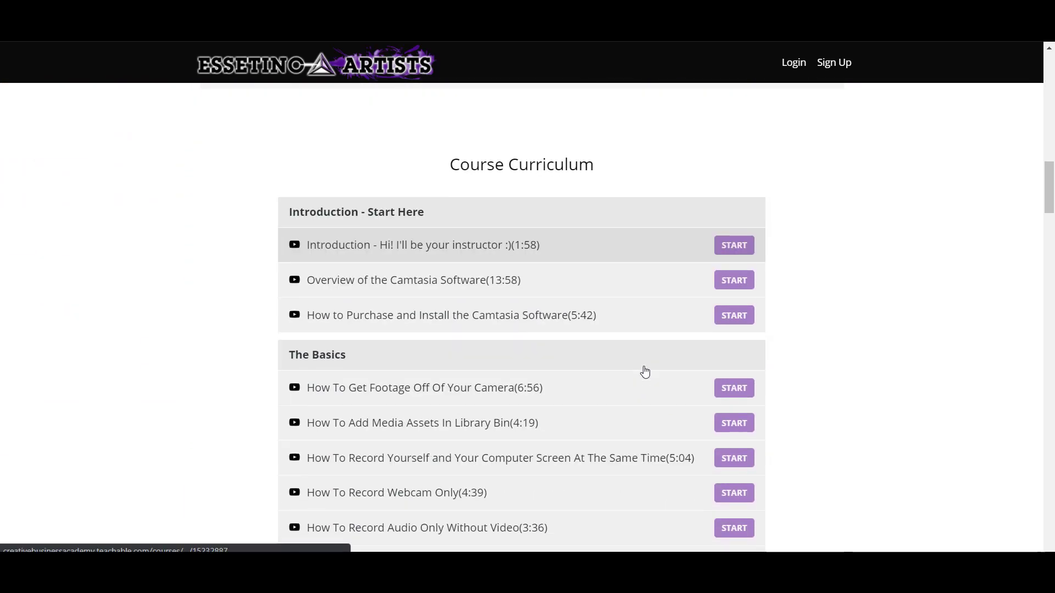
pyautogui.scroll(-15, 645, 373)
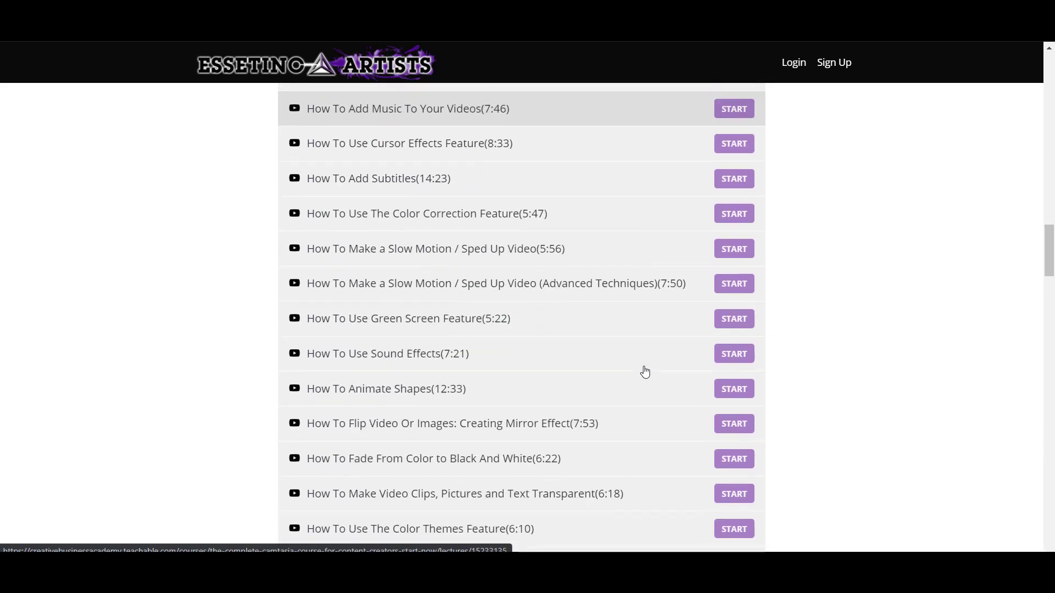
pyautogui.scroll(-6, 645, 372)
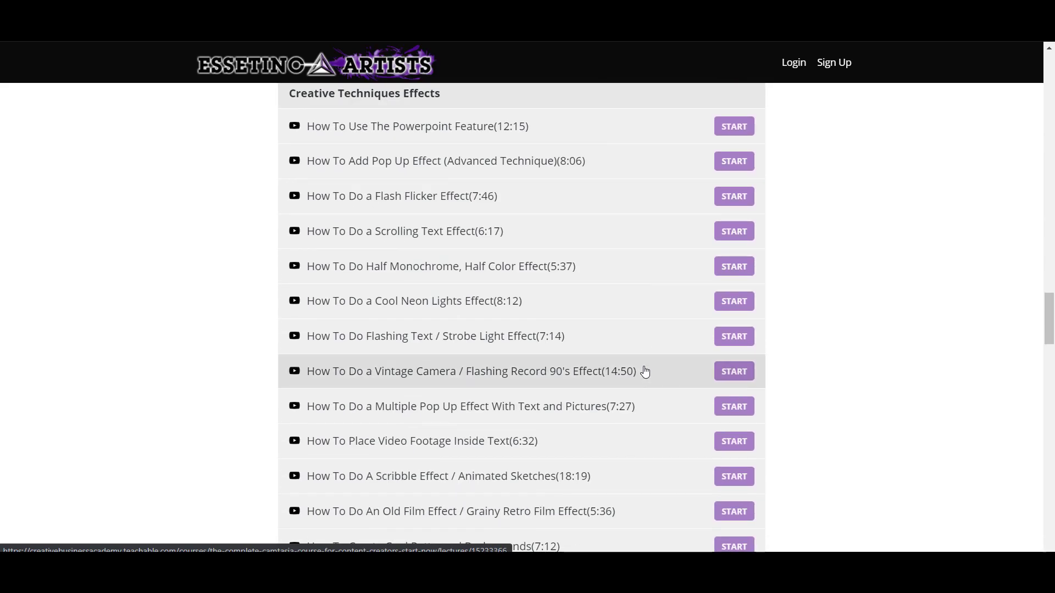